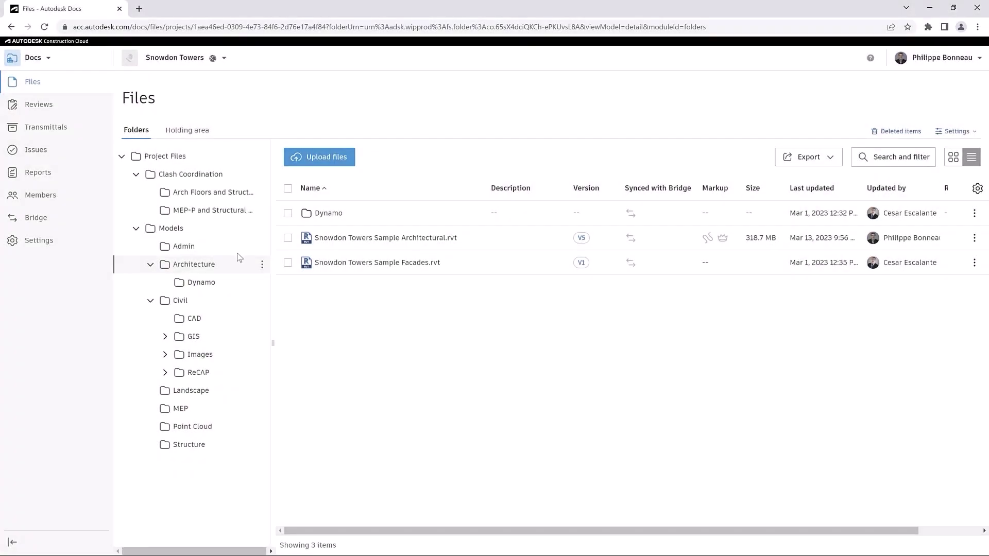
# Switch the project to Model Coordination, review the Clashes matrix, and list the coordination spaces
pyautogui.click(48, 58)
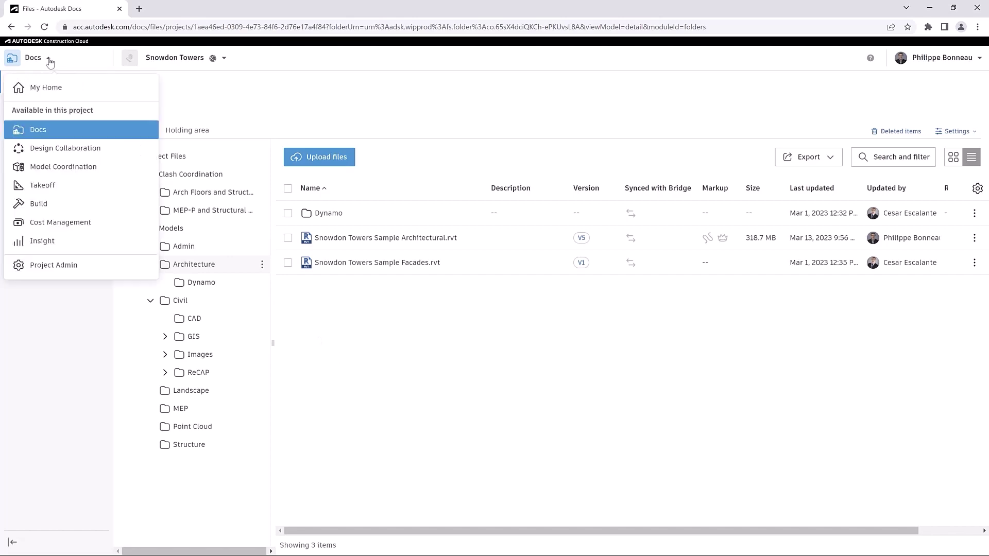
pyautogui.click(99, 172)
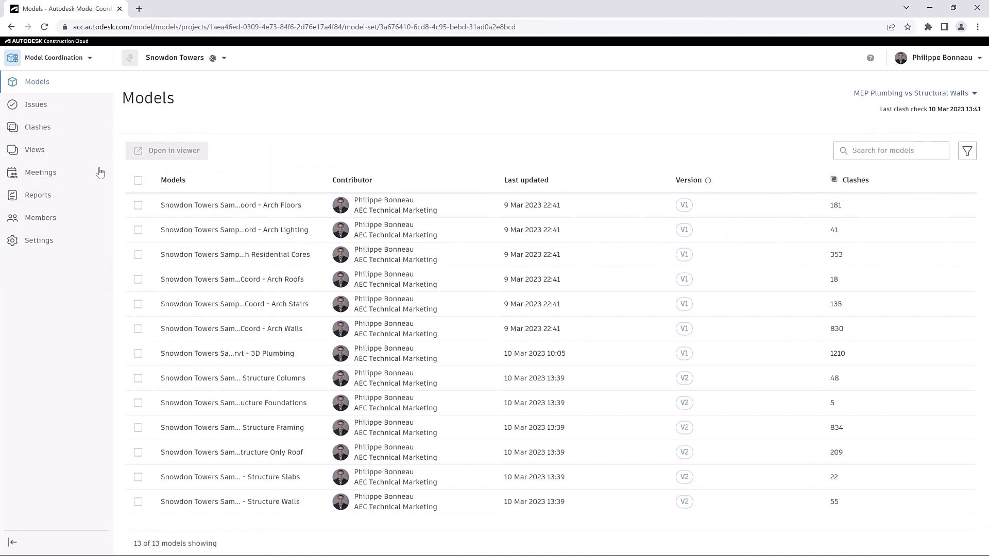
pyautogui.click(45, 245)
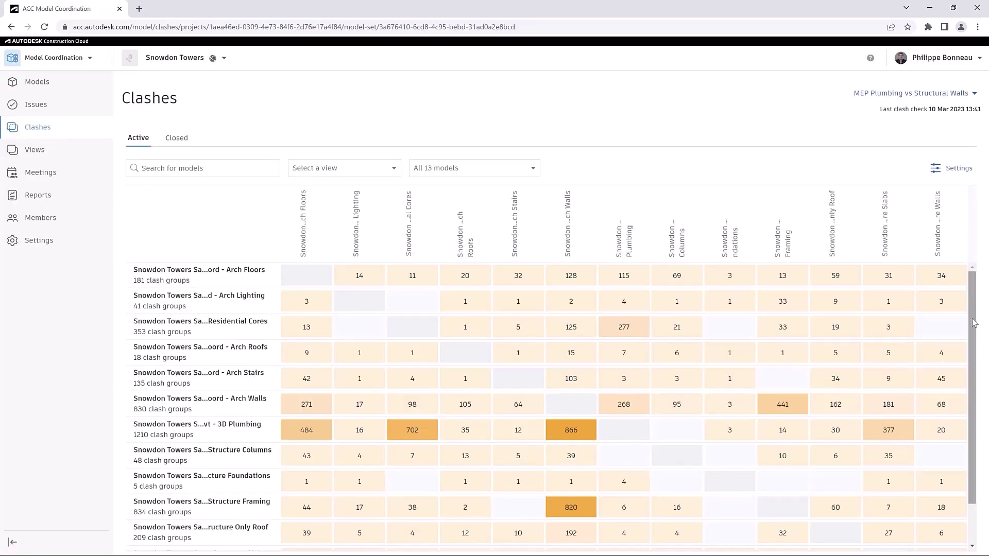
pyautogui.scroll(-2, 580, 385)
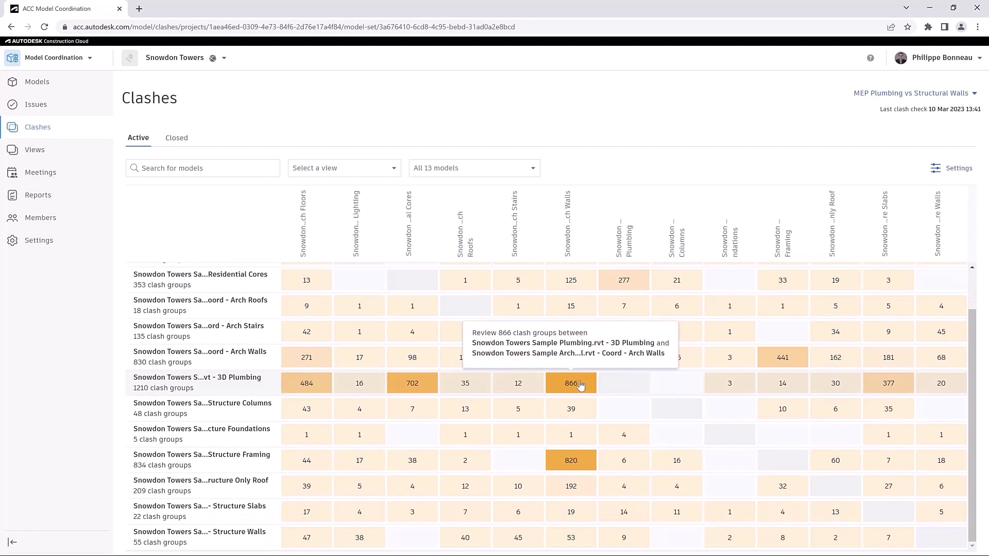
pyautogui.click(973, 95)
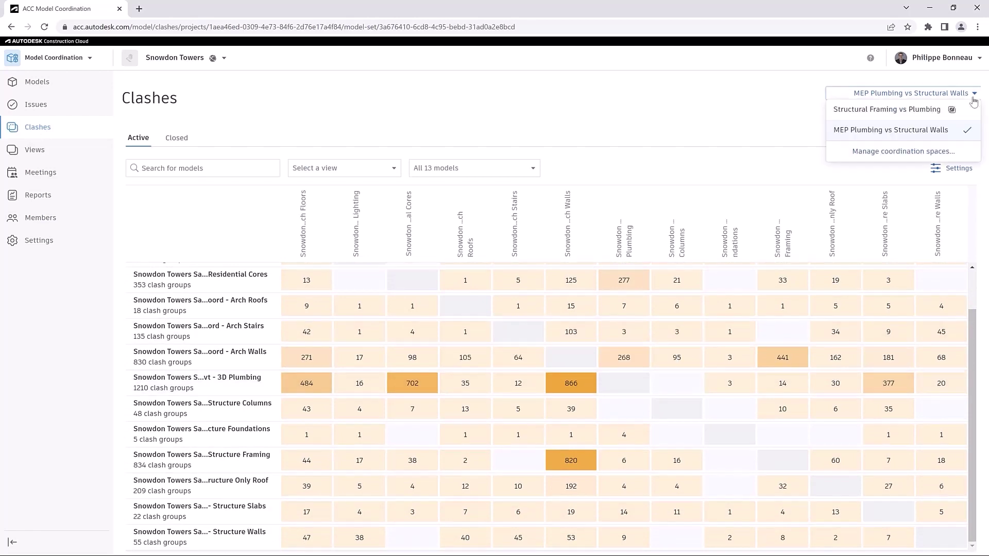
# Create the 'Architecture vs Structural Framing' space in the Clash Coordination folder with automatic clash off
pyautogui.click(907, 152)
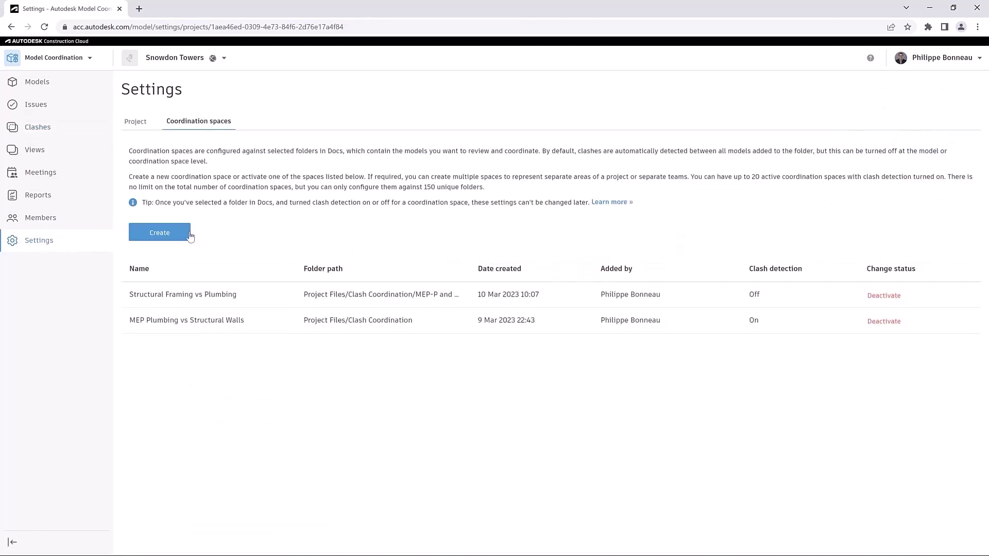
pyautogui.click(180, 236)
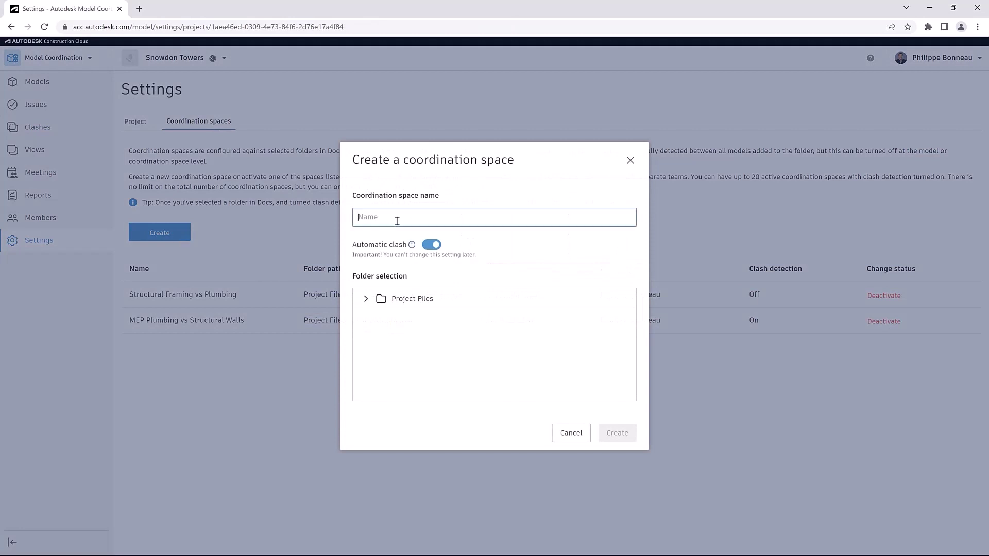
pyautogui.write('Architecture vs Structural Framing')
pyautogui.click(431, 245)
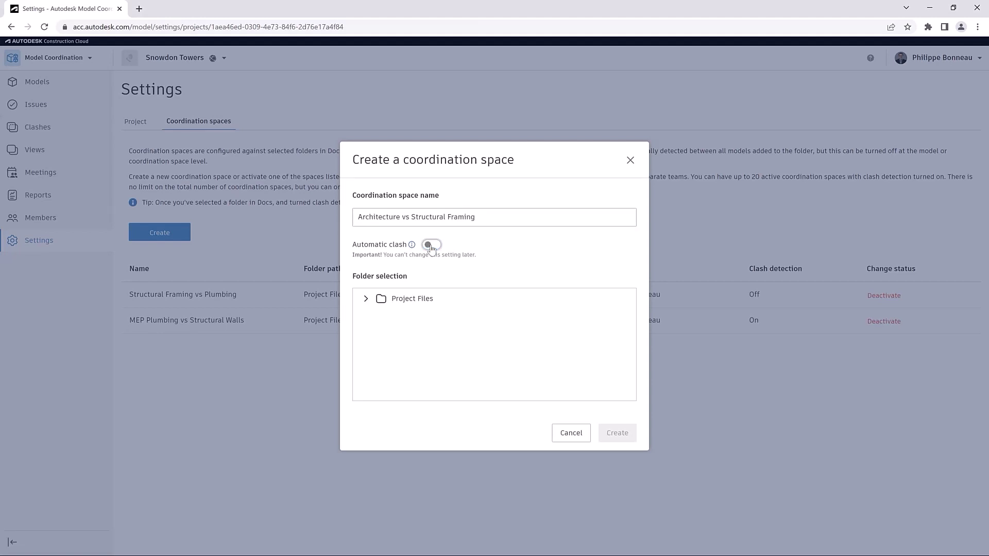
pyautogui.click(366, 299)
pyautogui.click(436, 320)
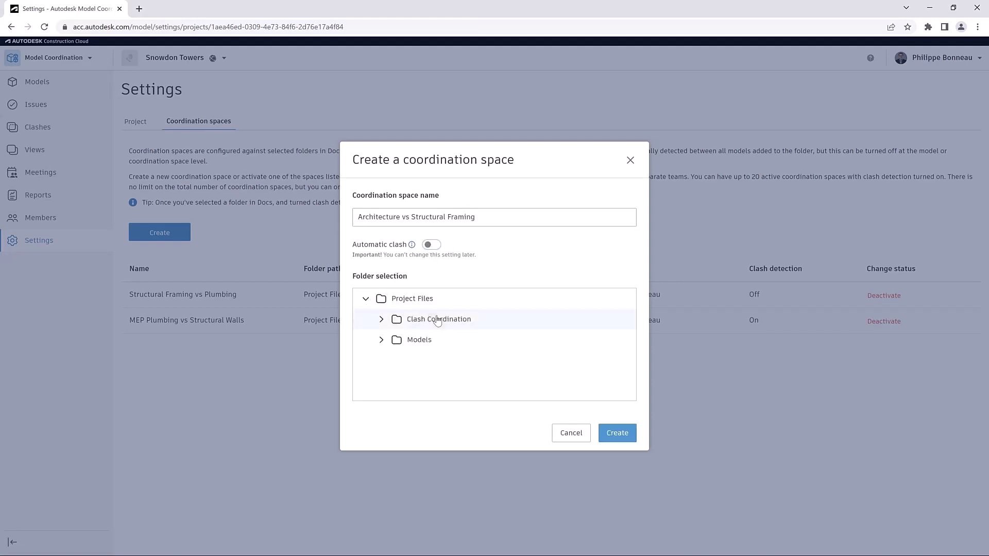
pyautogui.click(618, 435)
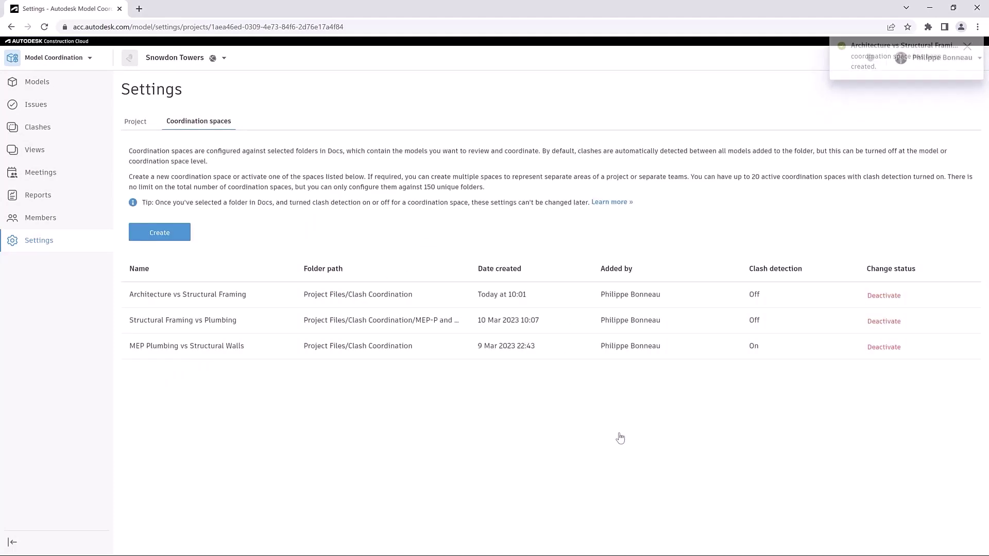
pyautogui.click(49, 129)
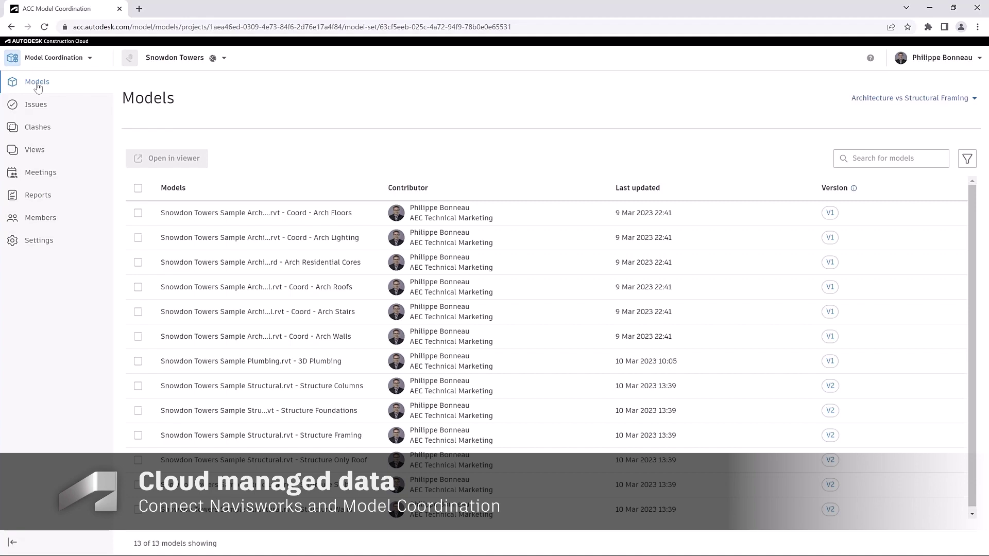
# Open the Arch Floors and Structure Framing models together in the 3D viewer
pyautogui.click(138, 213)
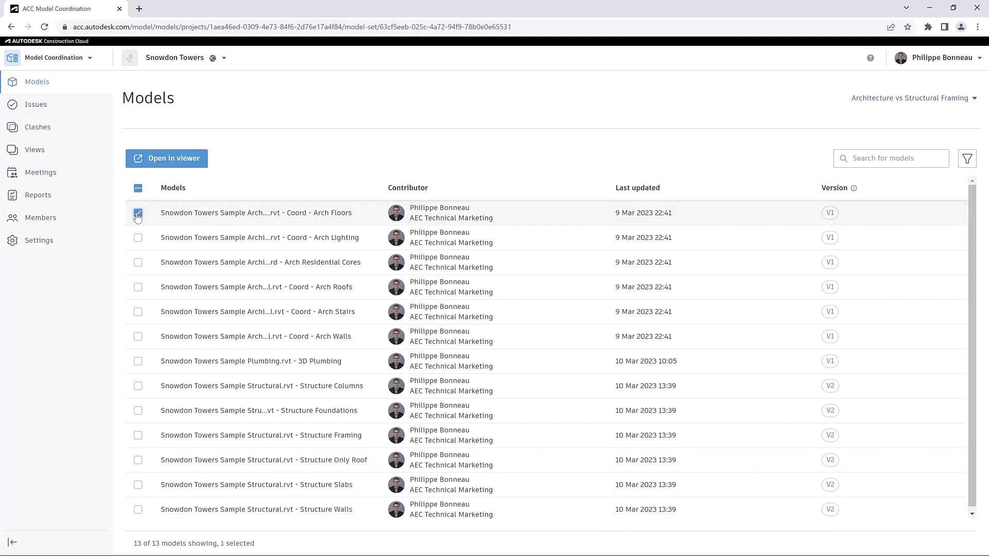
pyautogui.click(138, 435)
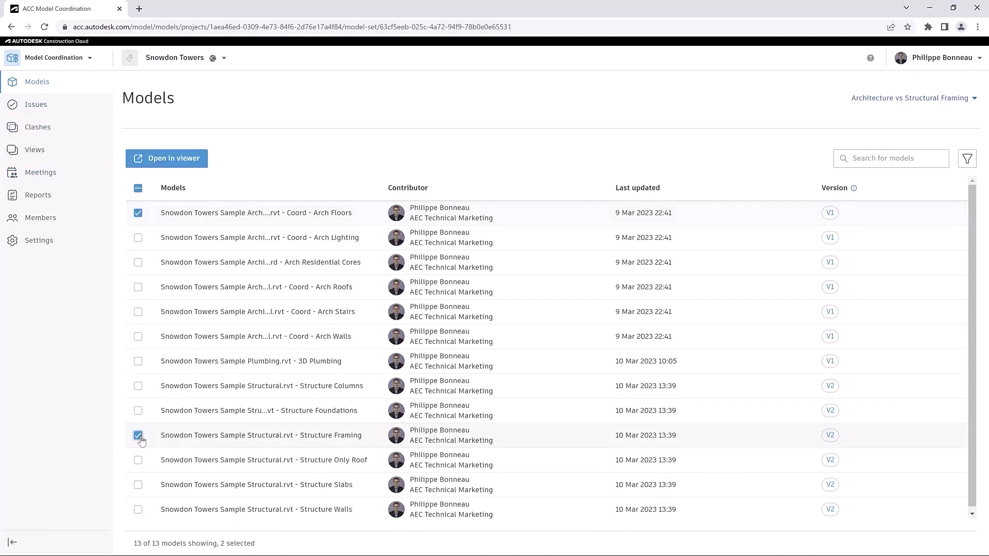
pyautogui.click(170, 159)
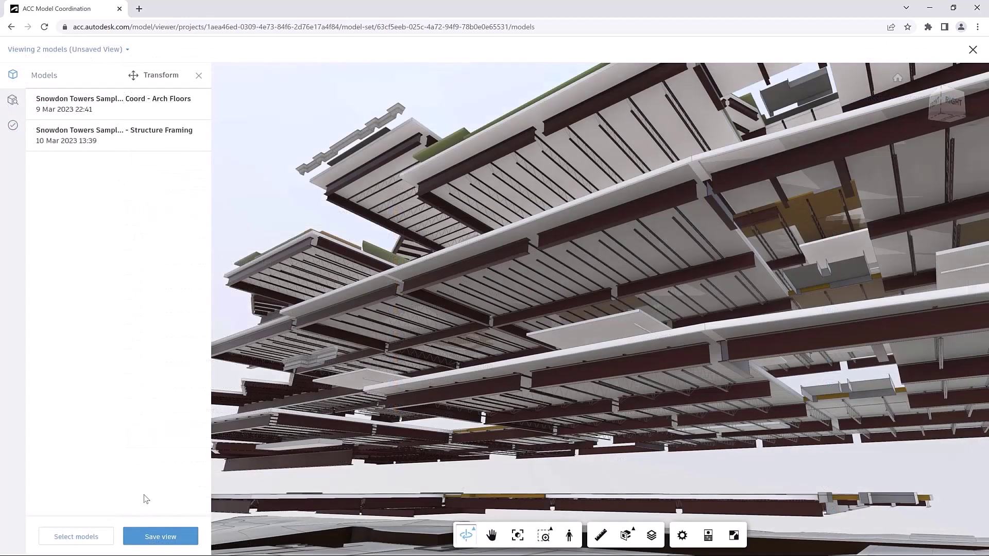
# Save the current view as a PUBLIC view titled 'Floor and Struct framing'
pyautogui.click(161, 537)
pyautogui.write('Floor and Struct framing')
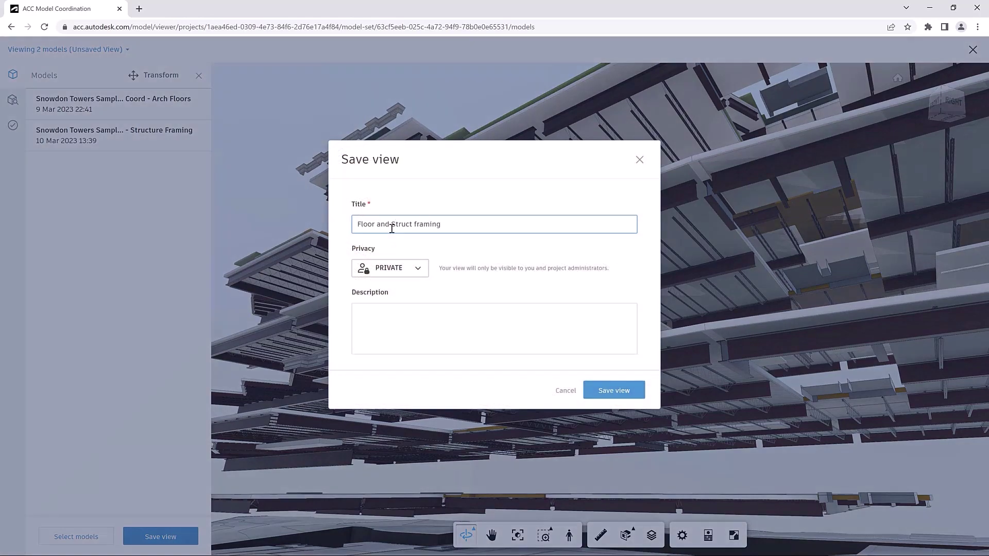
pyautogui.click(410, 265)
pyautogui.click(406, 290)
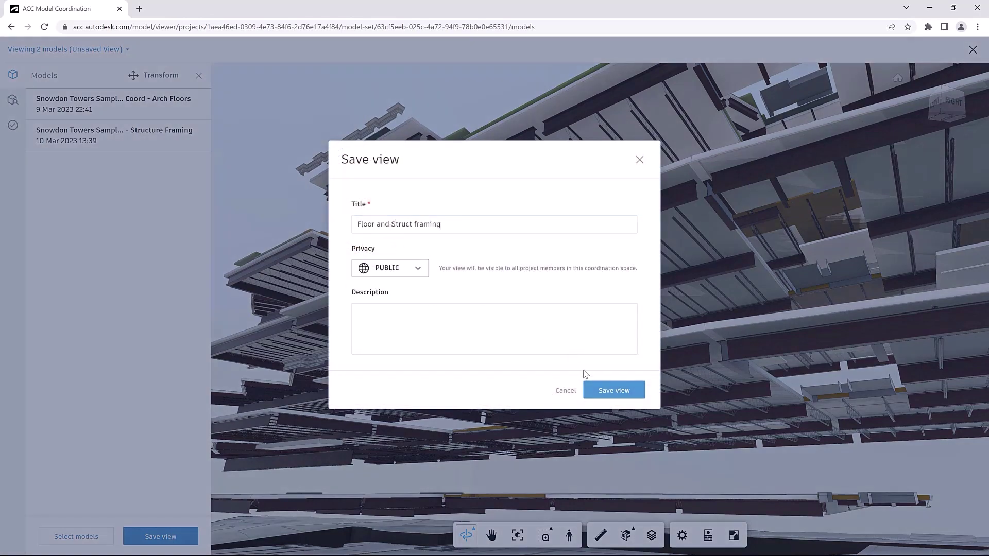
pyautogui.click(613, 390)
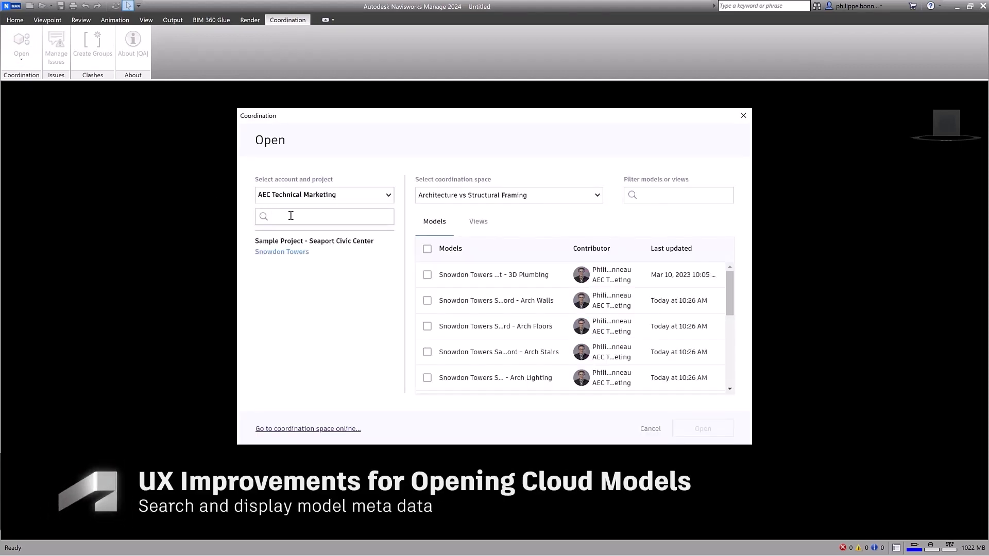
# Search for and select the Snowdon Towers project, widening the model name column
pyautogui.click(291, 215)
pyautogui.write('Snow')
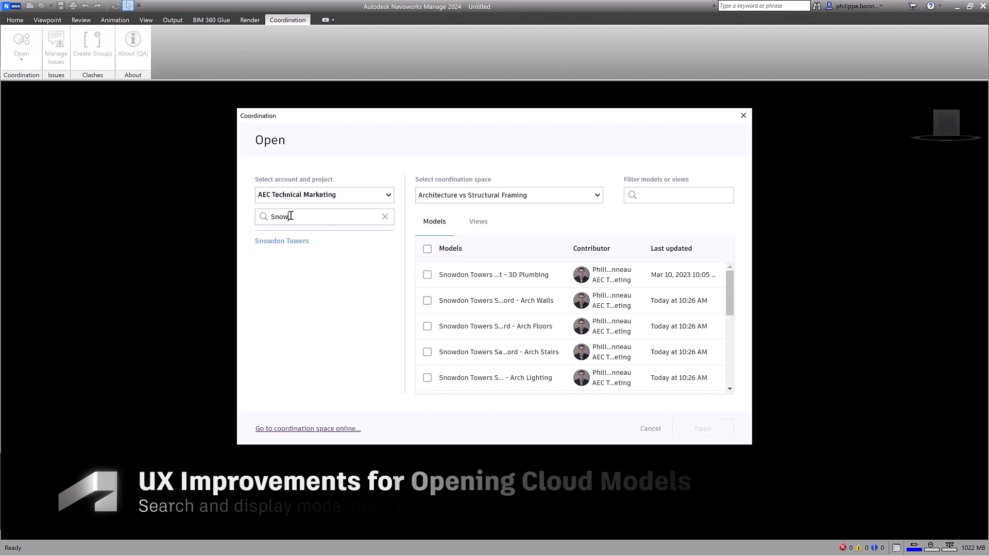
pyautogui.click(291, 241)
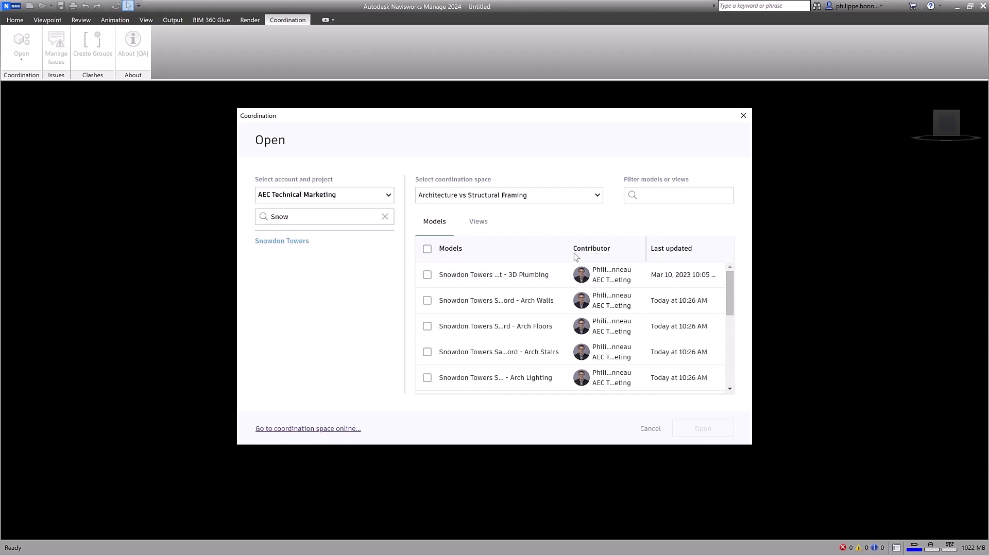
pyautogui.moveTo(566, 248); pyautogui.dragTo(656, 250)
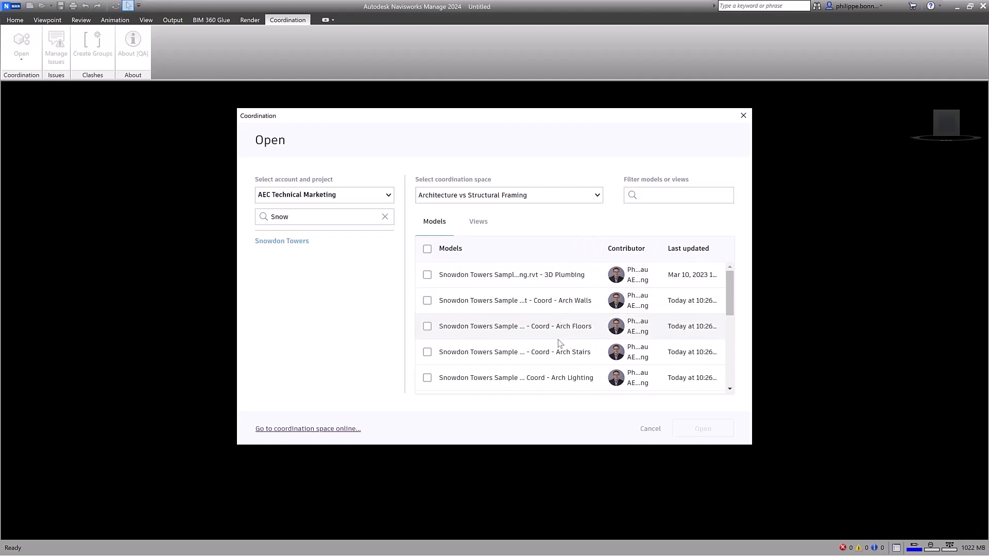
# Choose the clash-disabled Architecture vs Structural Framing space and tick Arch Floors and Structure Framing
pyautogui.click(597, 196)
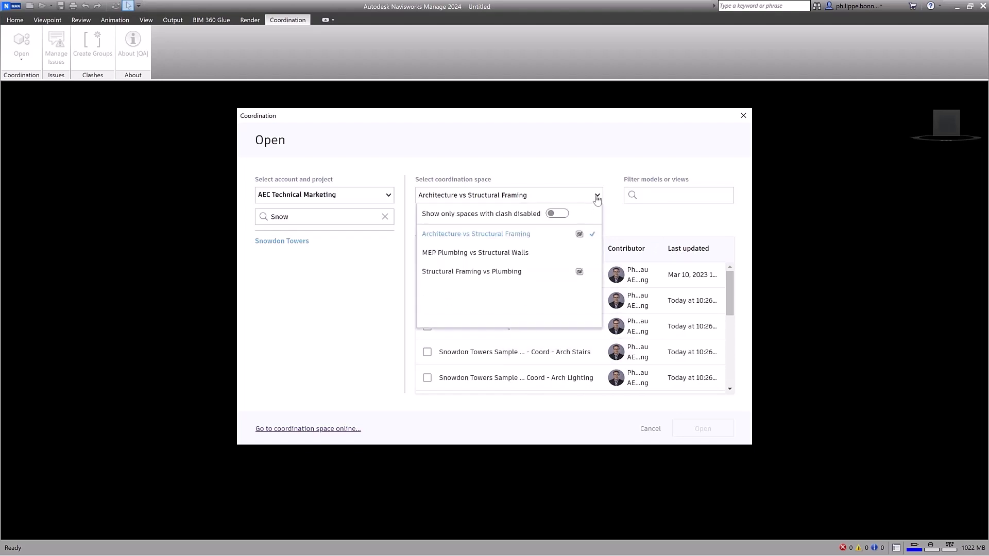
pyautogui.click(558, 213)
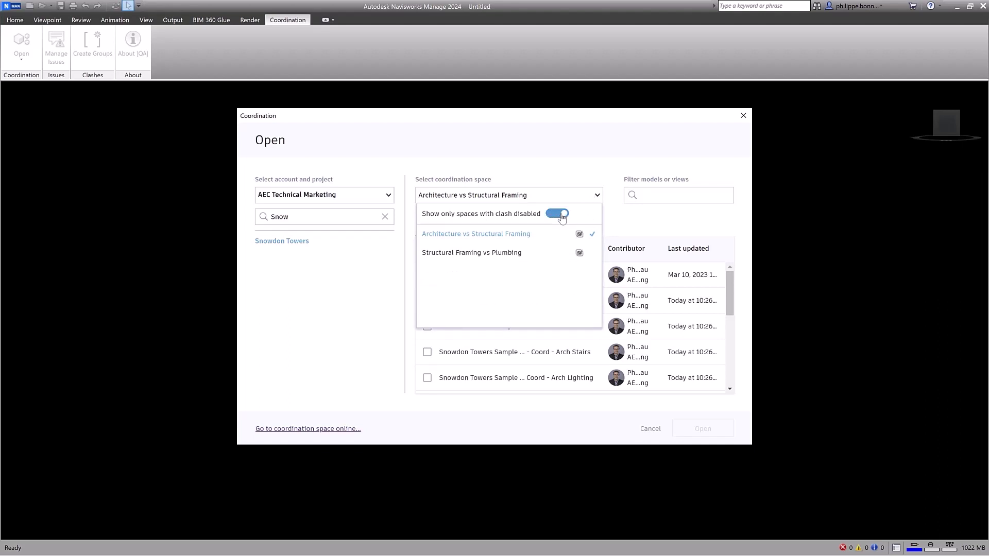
pyautogui.click(518, 236)
pyautogui.click(428, 327)
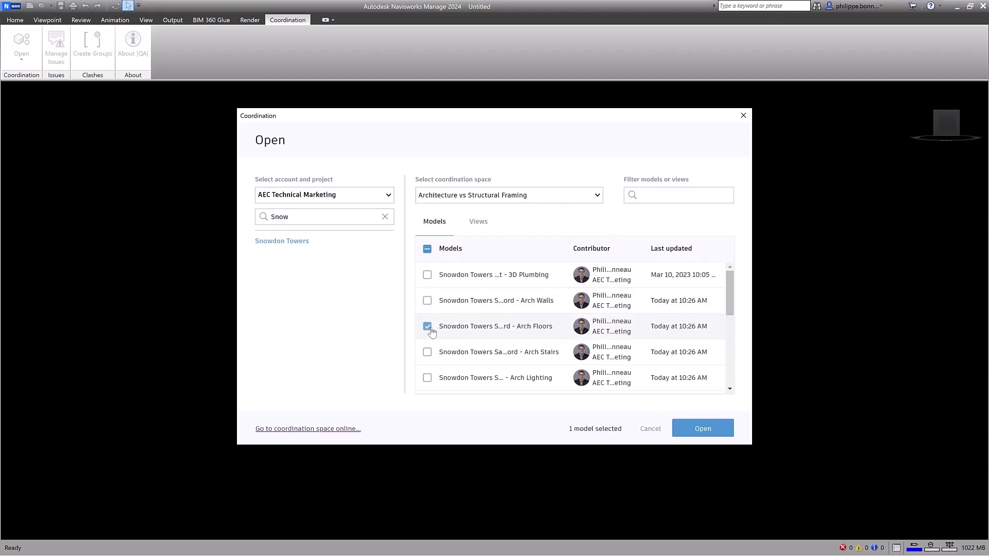
pyautogui.scroll(-5, 704, 325)
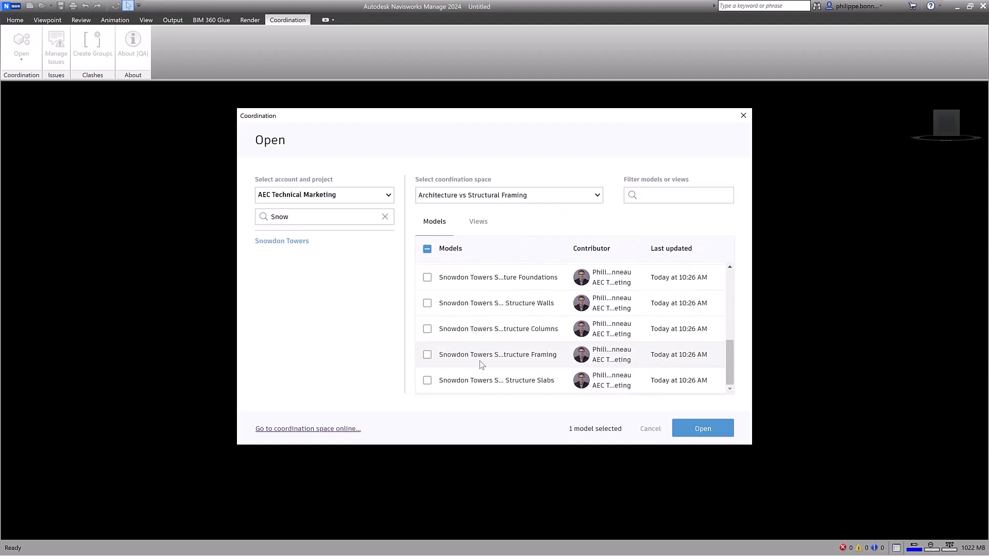
pyautogui.click(427, 355)
# Load the two models and add a Clash Detective test named 'ARCH vs STR'
pyautogui.click(711, 429)
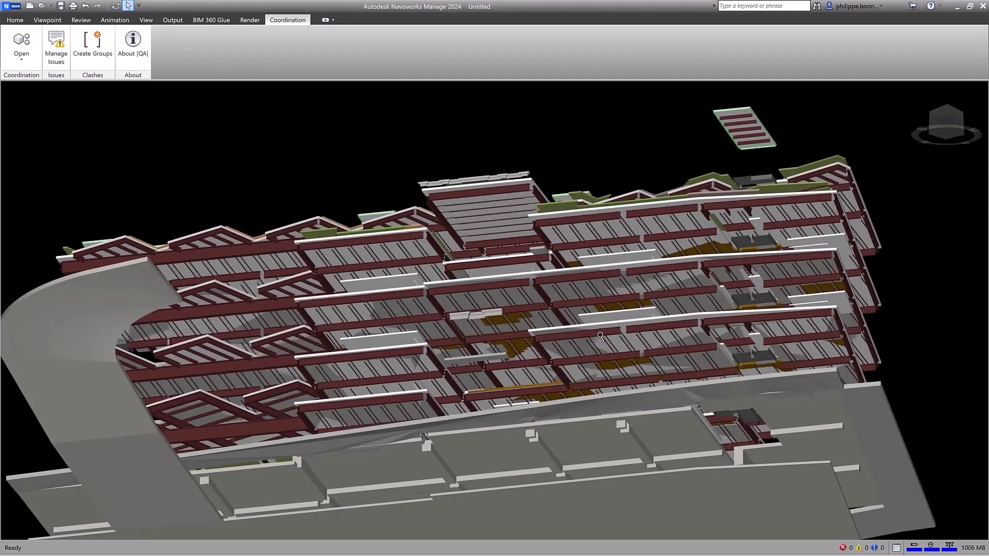
pyautogui.scroll(2, 601, 336)
pyautogui.click(15, 20)
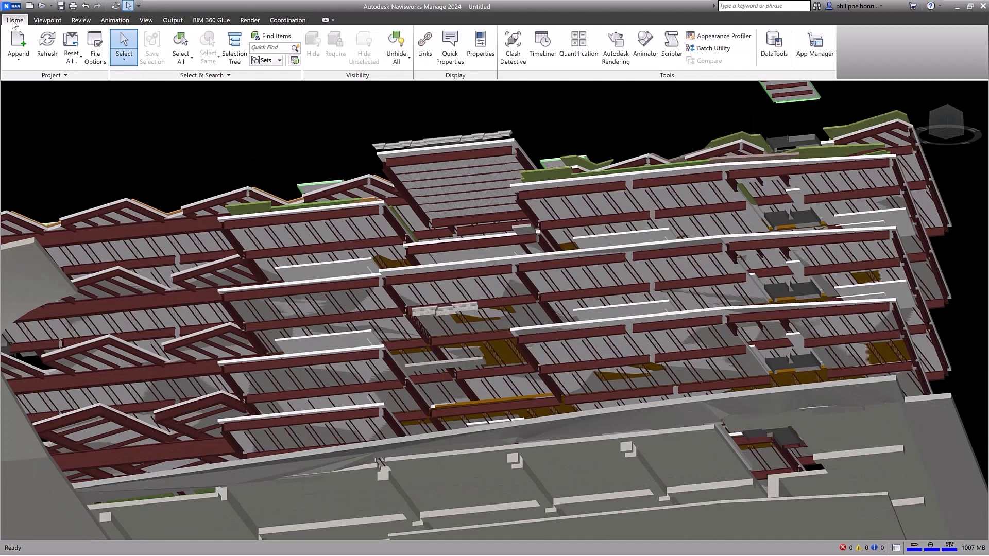
pyautogui.click(513, 49)
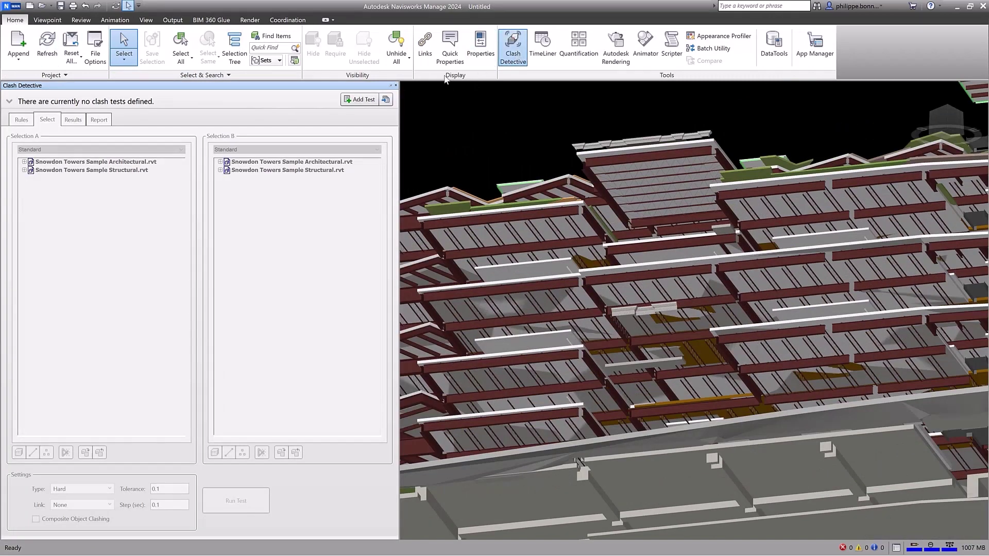
pyautogui.click(361, 99)
pyautogui.write('ARC')
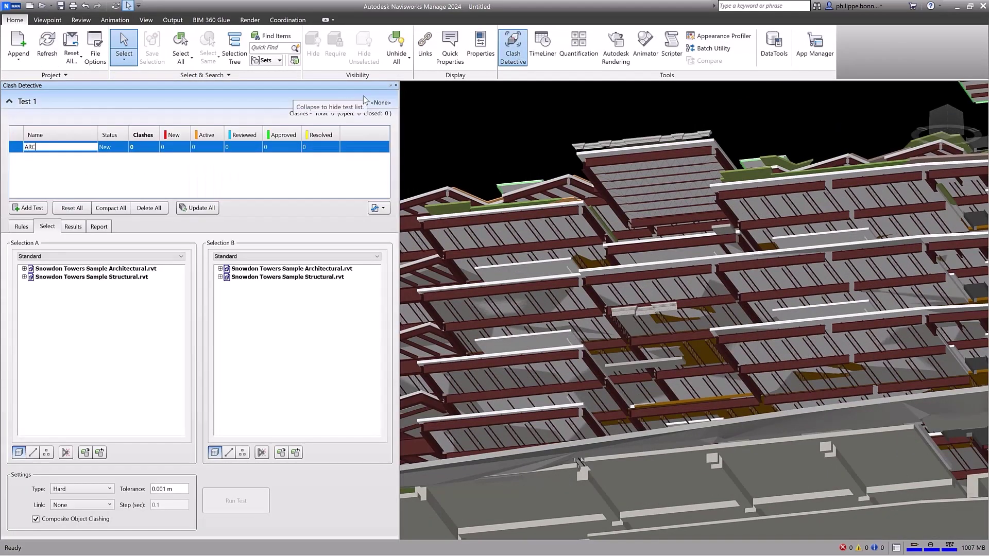
pyautogui.write('H vs STR')
pyautogui.press('Return')
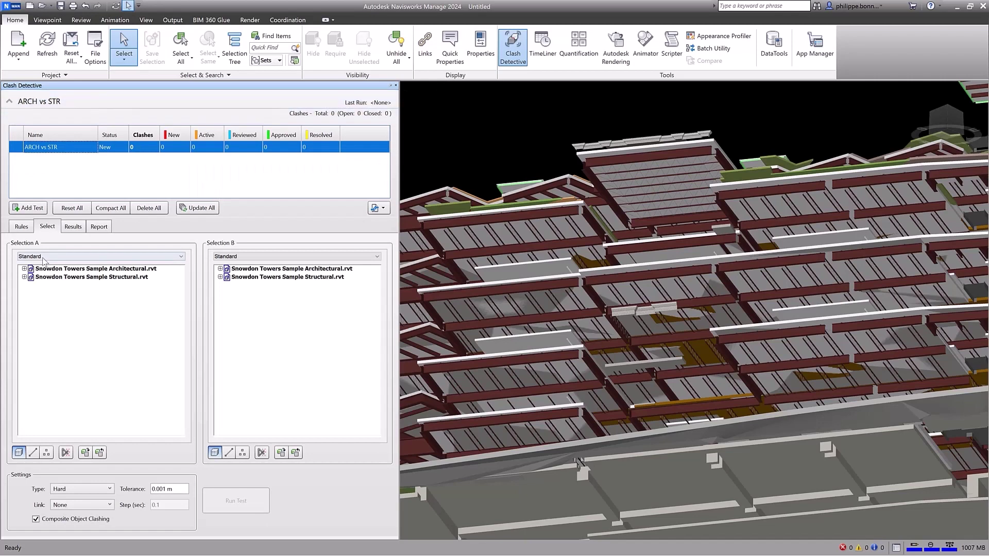
# Run the test with architectural Floors as Selection A and Structural Framing as Selection B
pyautogui.click(24, 268)
pyautogui.click(52, 277)
pyautogui.click(220, 276)
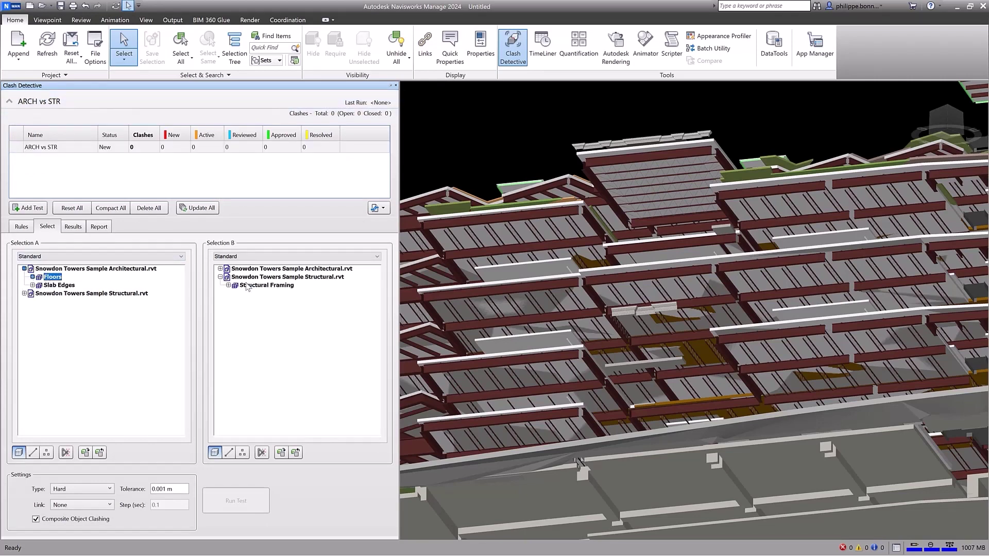
pyautogui.click(267, 285)
pyautogui.click(236, 501)
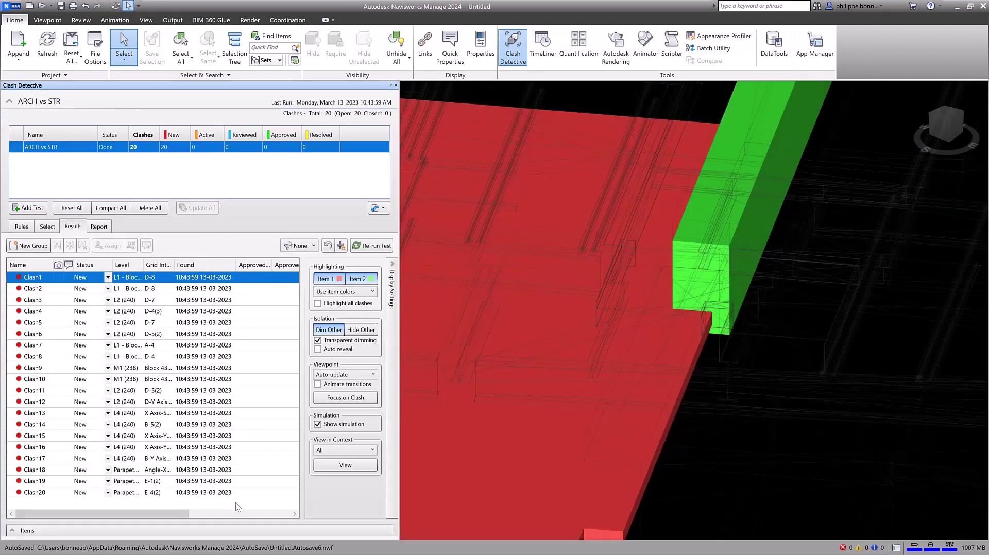
# Inspect Clash3, Clash6, Clash9 and Clash11 in the 3D view
pyautogui.click(51, 300)
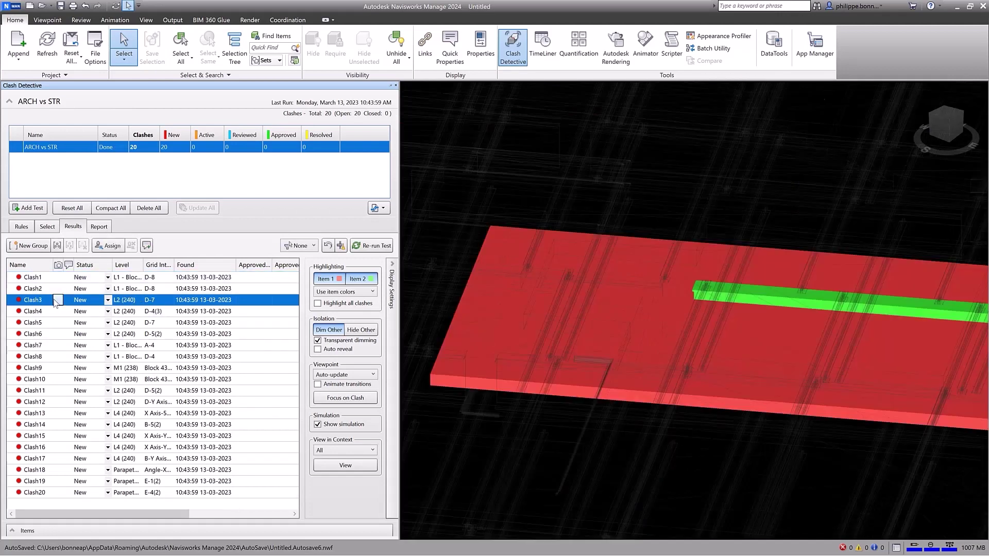
pyautogui.click(50, 334)
pyautogui.click(49, 368)
pyautogui.click(47, 390)
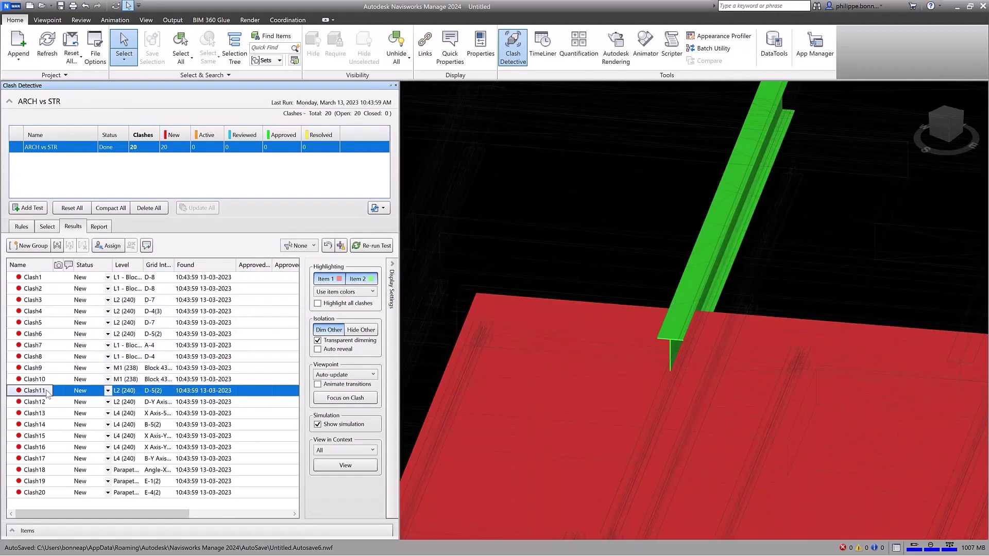
# Group the ARCH vs STR clashes by Level, including today's date in the group names
pyautogui.click(284, 21)
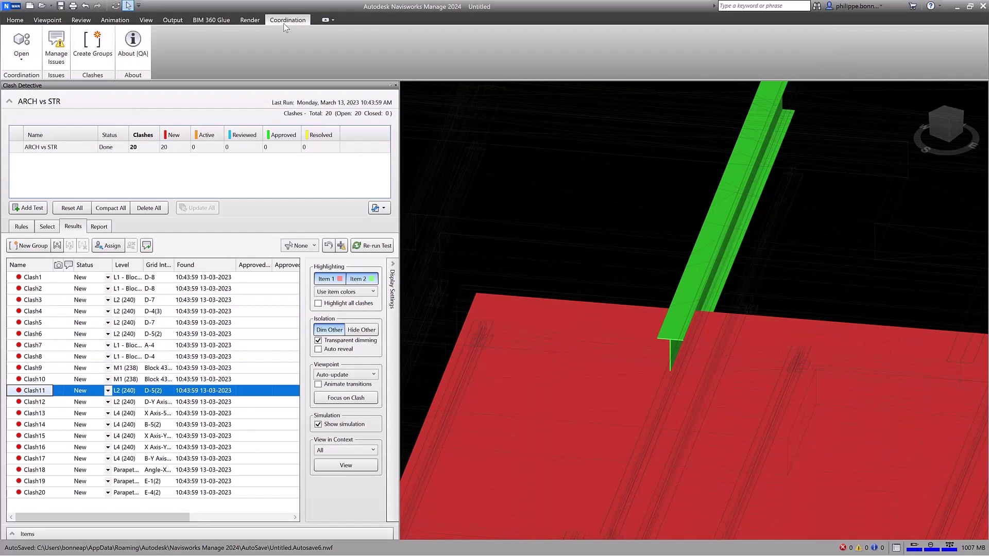
pyautogui.click(98, 48)
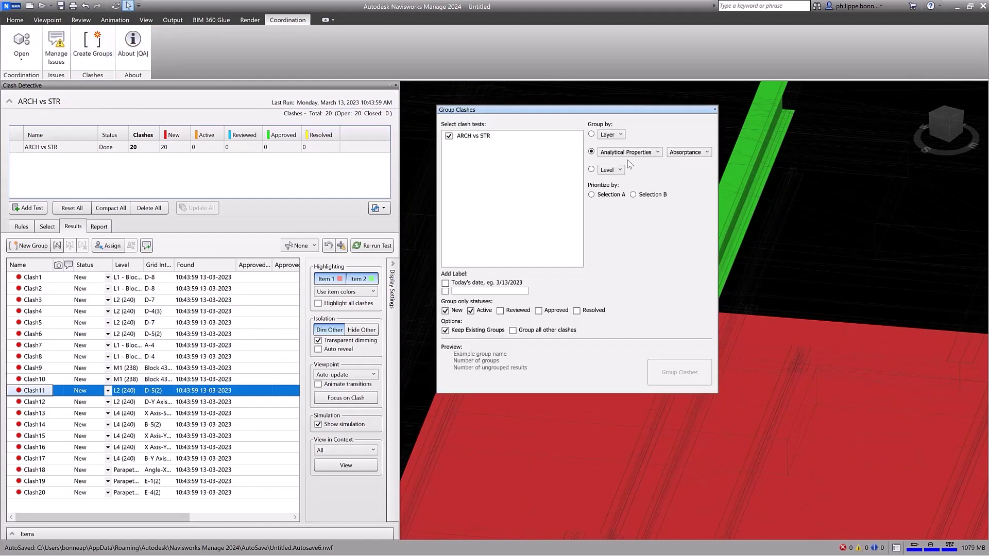
pyautogui.click(592, 170)
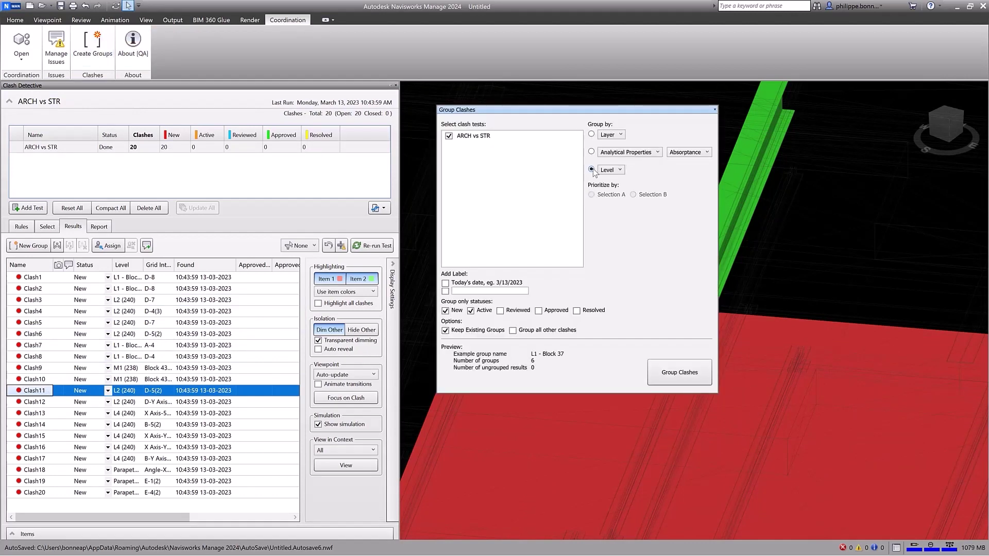
pyautogui.click(445, 283)
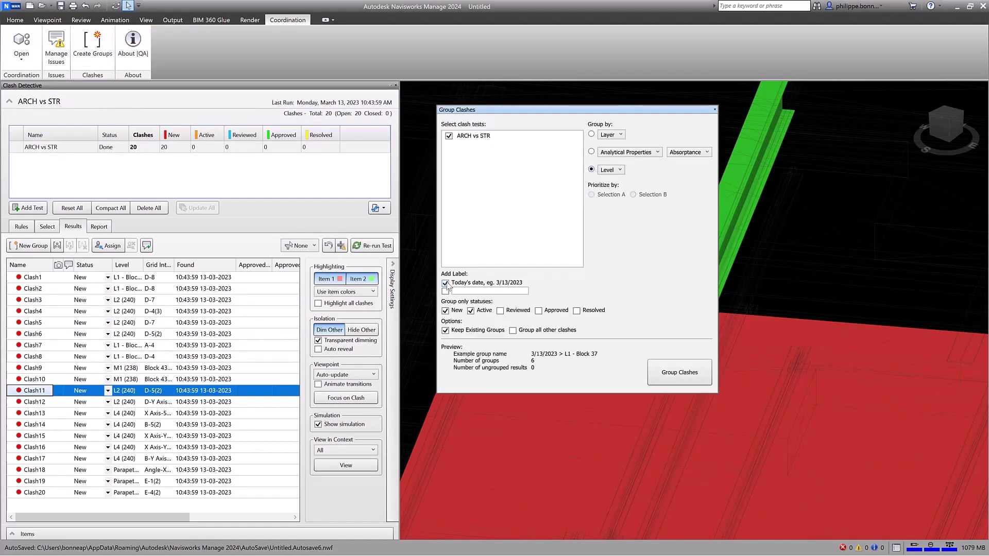
pyautogui.click(676, 374)
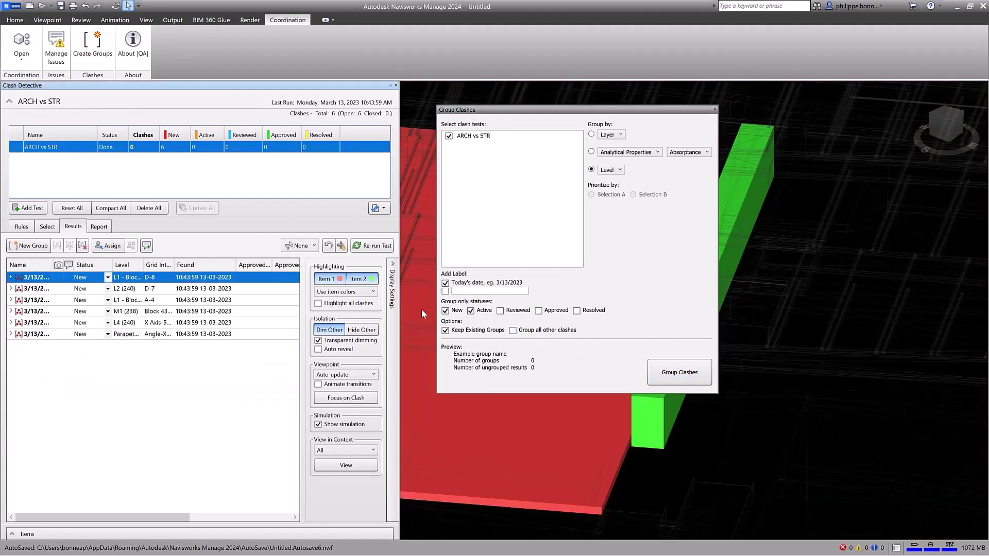
# Review the groups and select Clash1 plus the L2 (240), L1 A-4, M1 (238) and L4 (240) groups
pyautogui.click(11, 277)
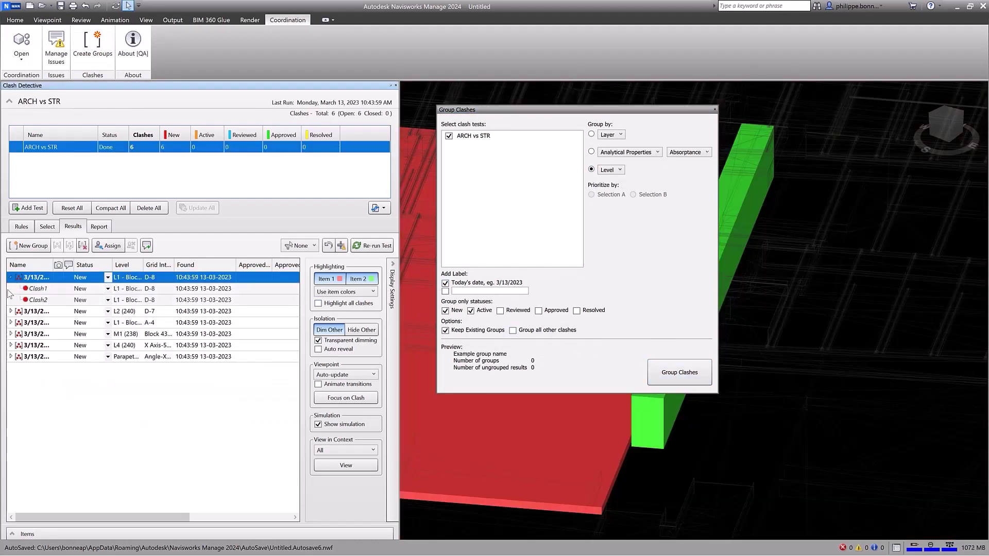
pyautogui.click(11, 312)
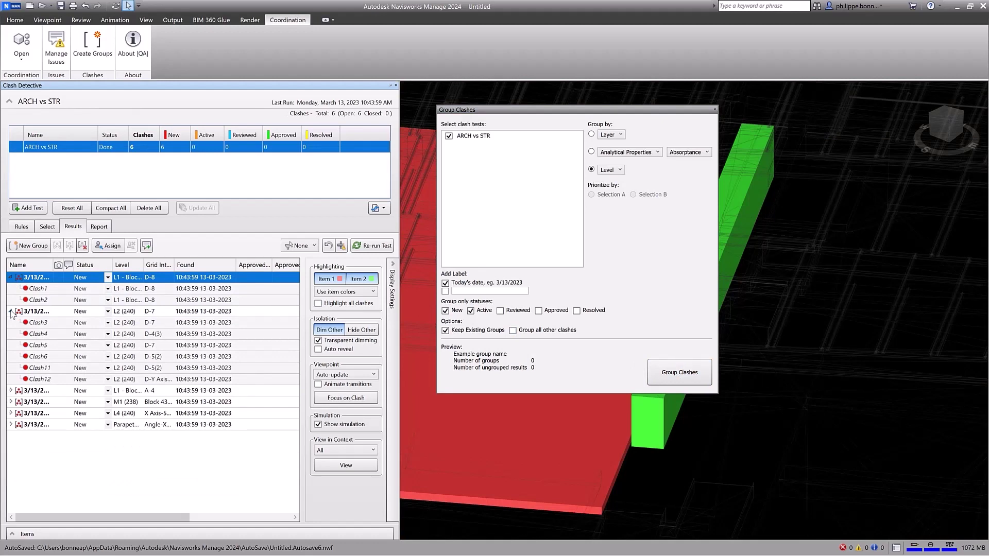
pyautogui.click(11, 311)
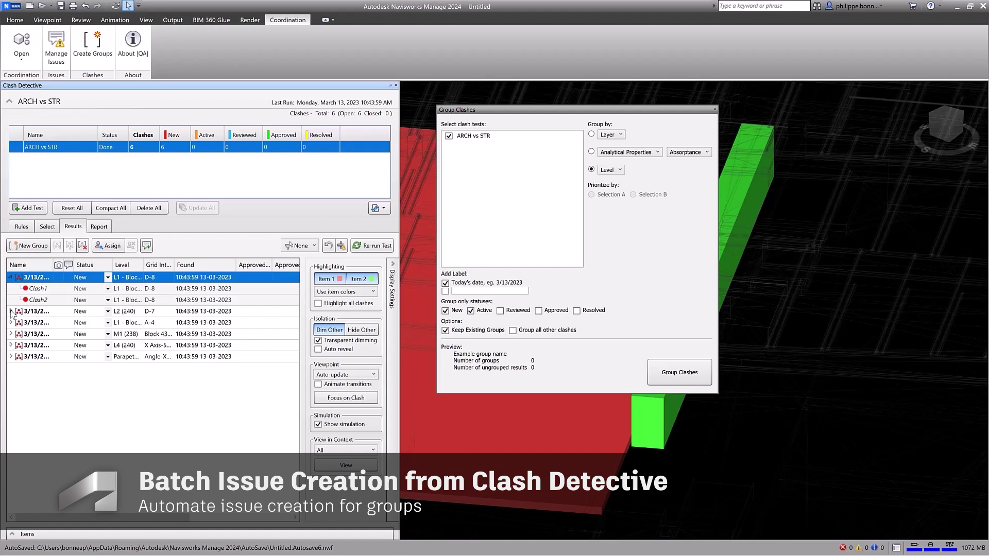
pyautogui.click(41, 290)
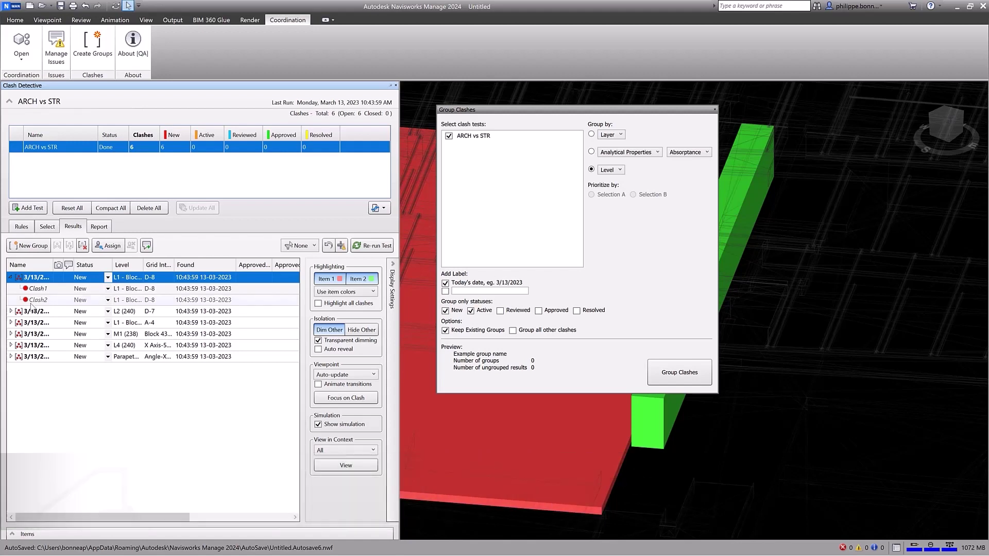
pyautogui.keyDown('ctrl'); pyautogui.click(78, 311); pyautogui.keyUp('ctrl')
pyautogui.keyDown('ctrl'); pyautogui.click(80, 322); pyautogui.keyUp('ctrl')
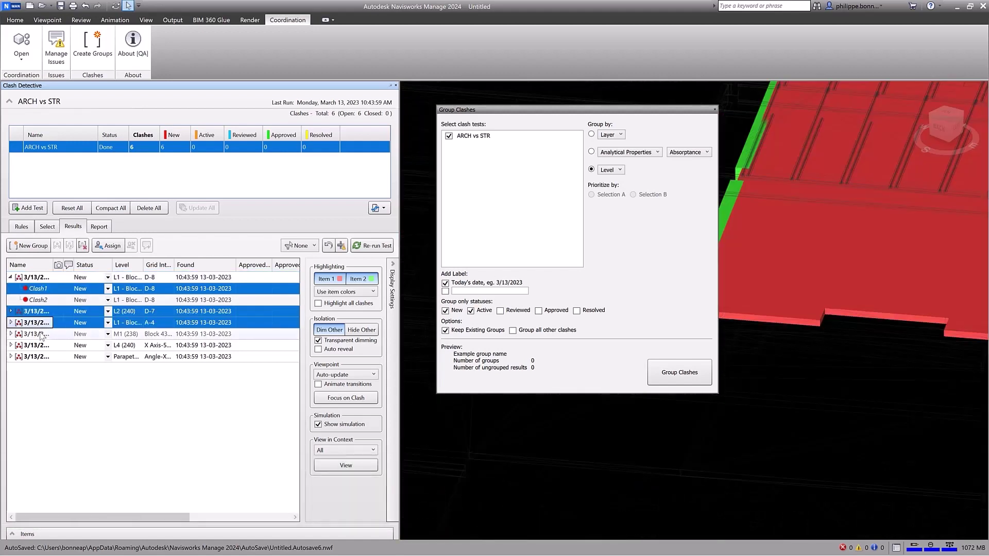
pyautogui.keyDown('ctrl'); pyautogui.click(82, 334); pyautogui.keyUp('ctrl')
pyautogui.keyDown('ctrl'); pyautogui.click(86, 345); pyautogui.keyUp('ctrl')
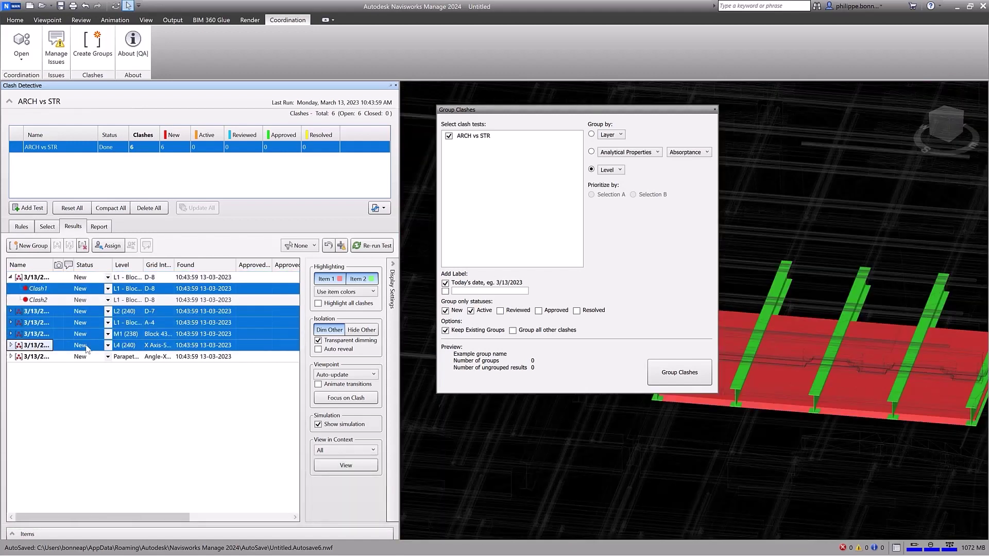
# In Manage Issues, start creating issues from the selected clashes via Actions > Create issues
pyautogui.click(56, 49)
pyautogui.rightClick(158, 335)
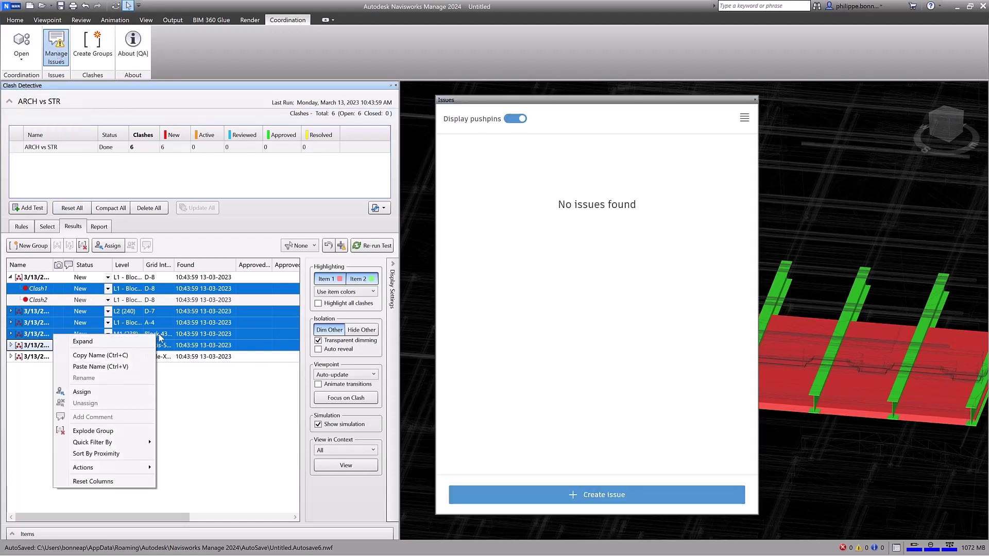
pyautogui.moveTo(138, 472)
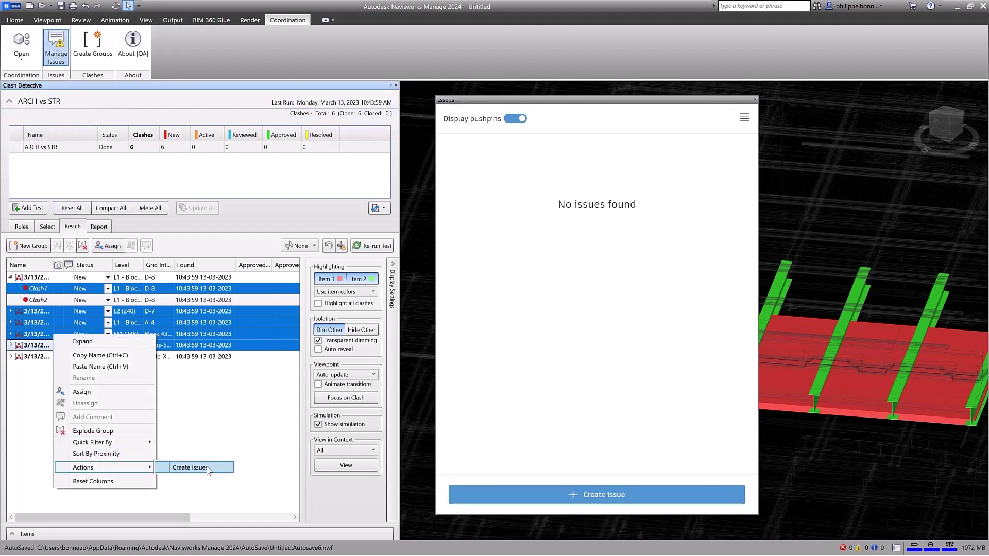
pyautogui.click(190, 467)
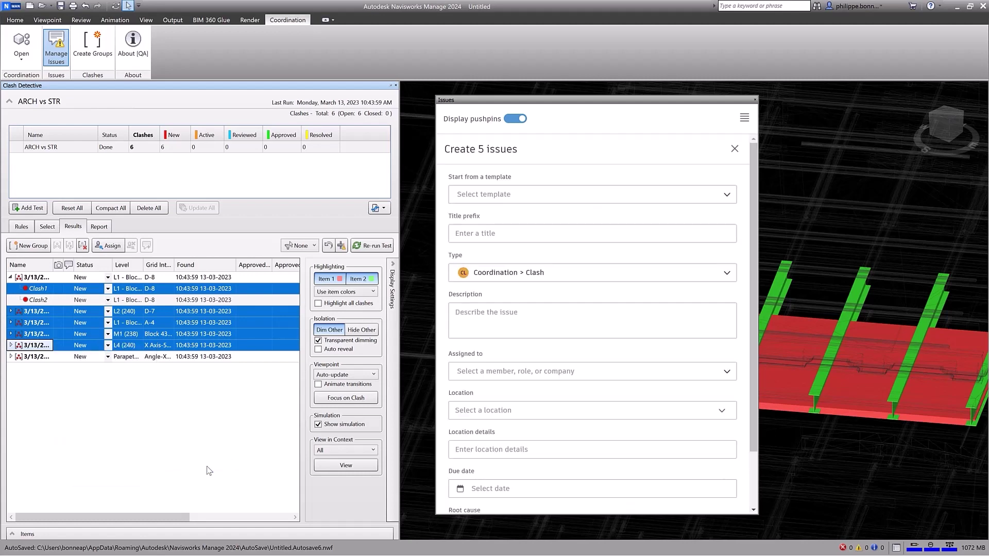
# Assign the issues to a team member, due March 30, create them and open the online issues list
pyautogui.click(538, 372)
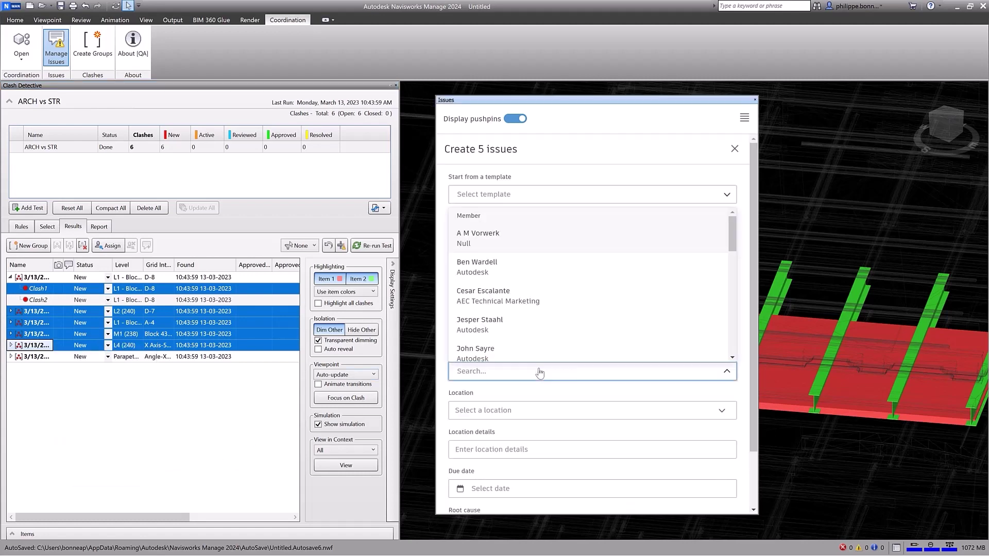
pyautogui.click(511, 268)
pyautogui.scroll(-2, 551, 360)
pyautogui.click(538, 423)
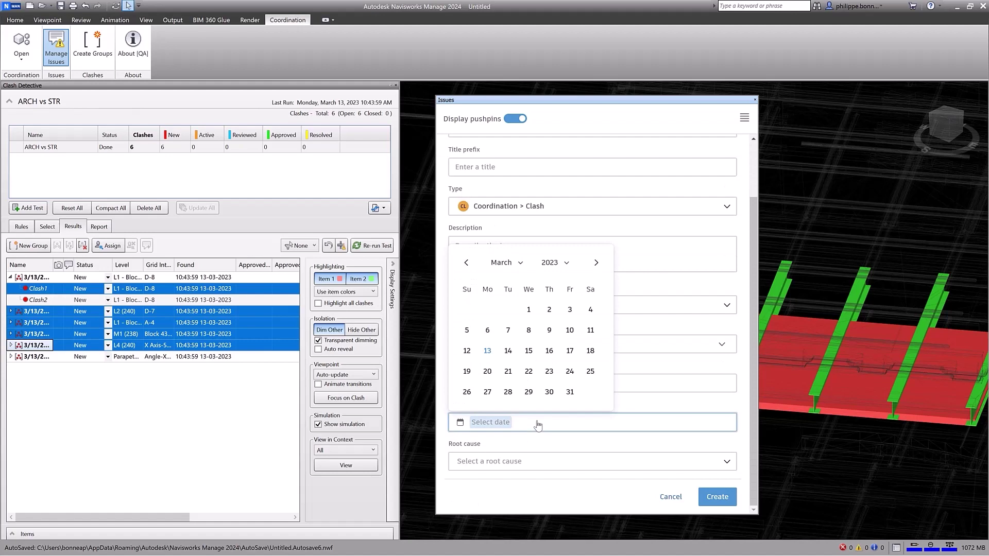
pyautogui.click(547, 393)
pyautogui.click(721, 499)
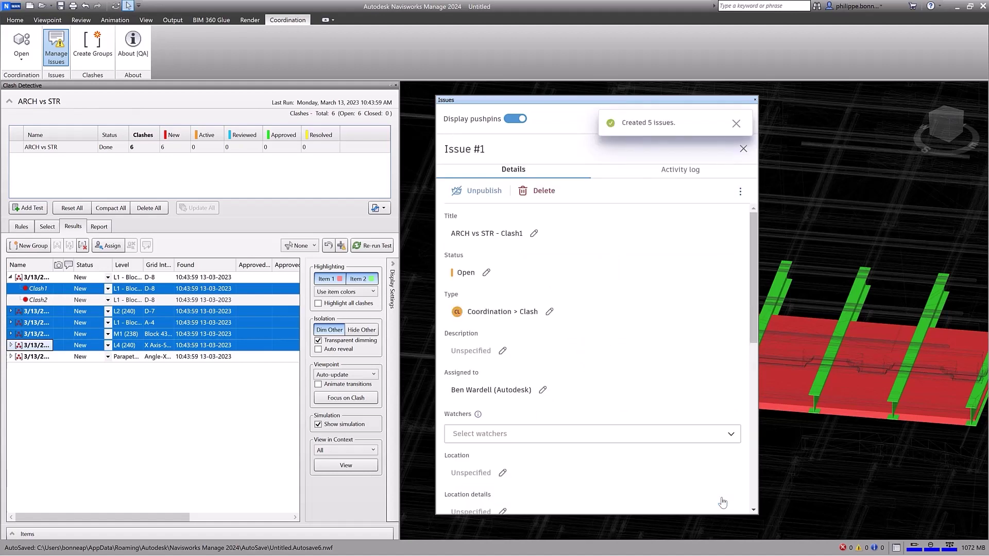
pyautogui.click(747, 153)
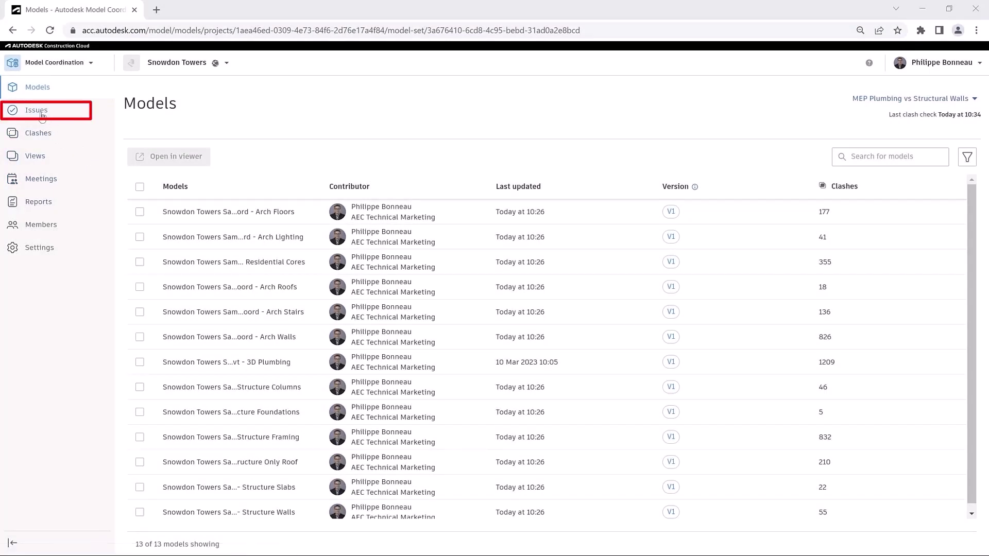
pyautogui.click(41, 113)
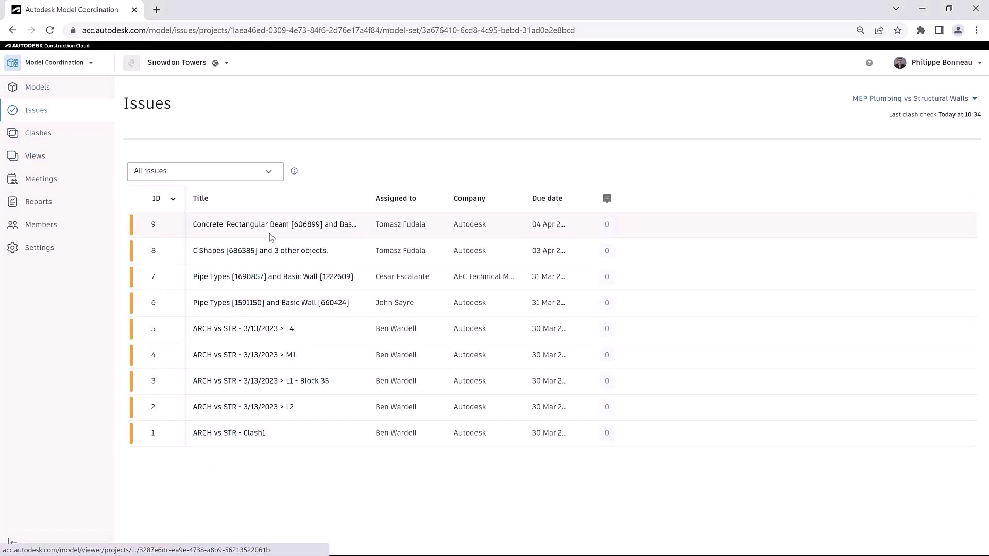
# Open issue #5 in the 3D viewer and scroll its details panel to the Photos and back
pyautogui.click(256, 333)
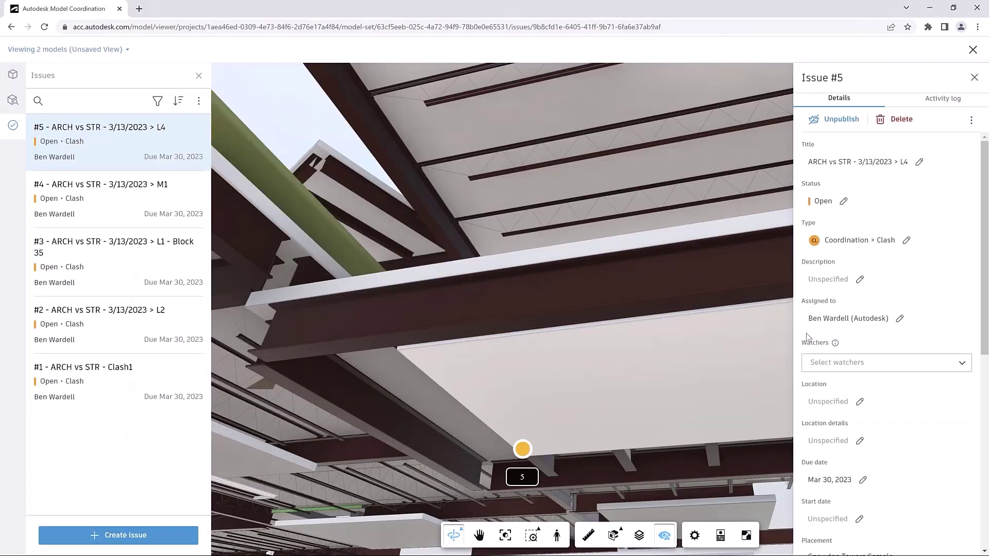
pyautogui.moveTo(984, 265); pyautogui.dragTo(987, 453)
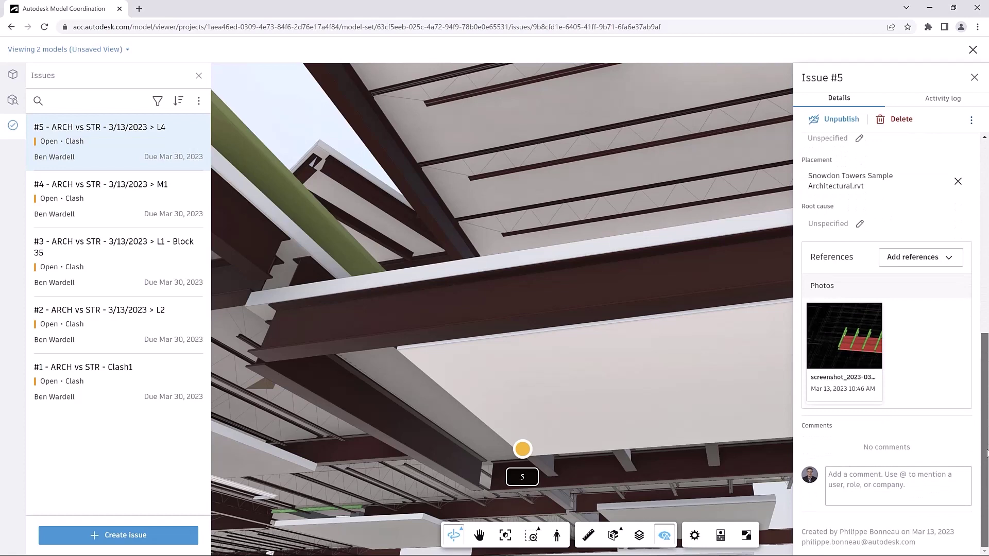
pyautogui.scroll(7, 971, 227)
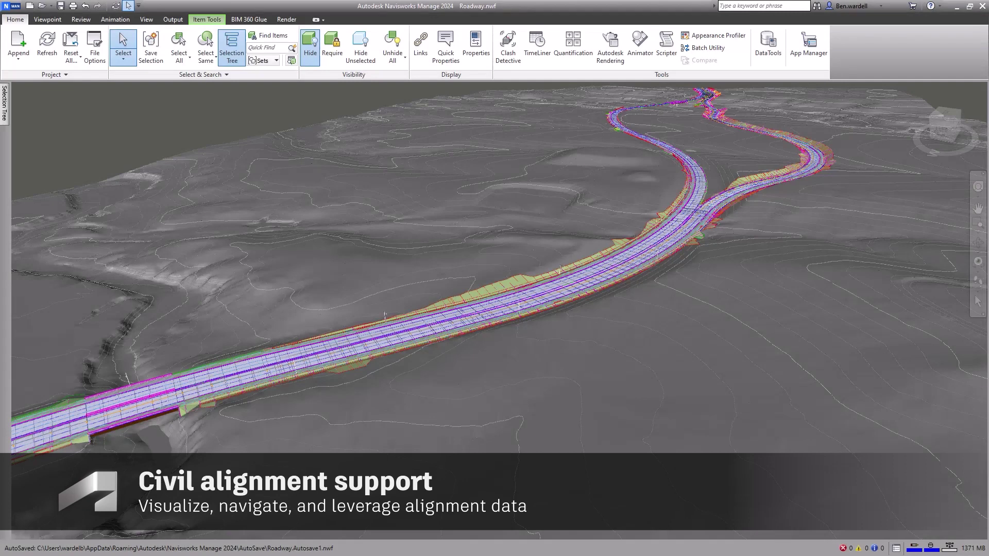
# Turn on civil alignment camera controls and show station labels along the alignment
pyautogui.click(149, 20)
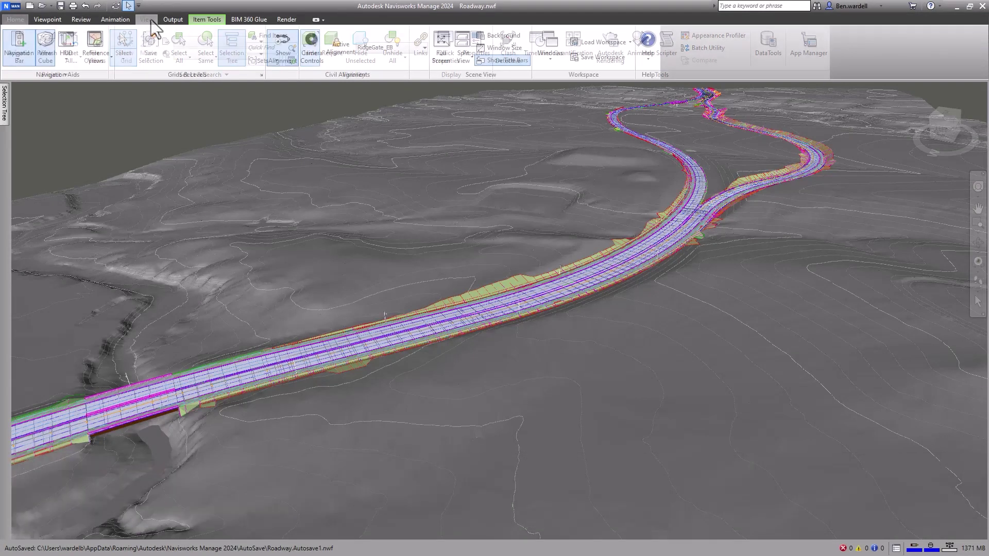
pyautogui.click(312, 46)
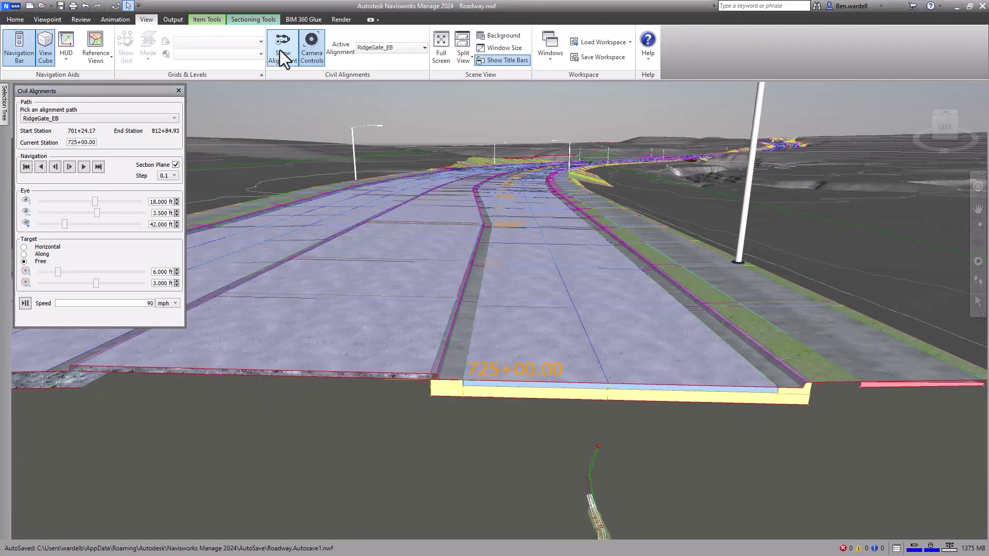
pyautogui.click(282, 47)
# Switch to RidgeGate_WB, then NB-On Ramp, and advance two major stations
pyautogui.click(172, 117)
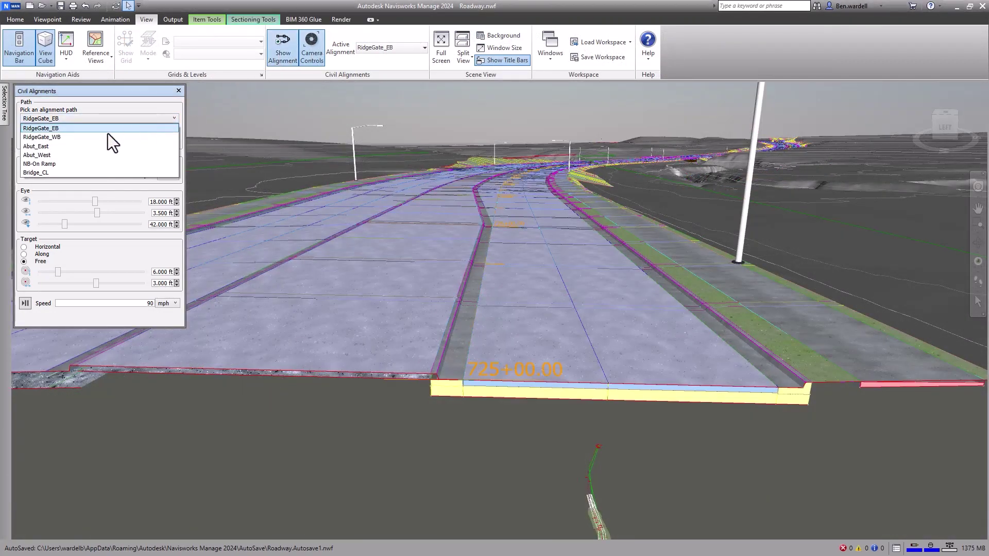
pyautogui.click(66, 138)
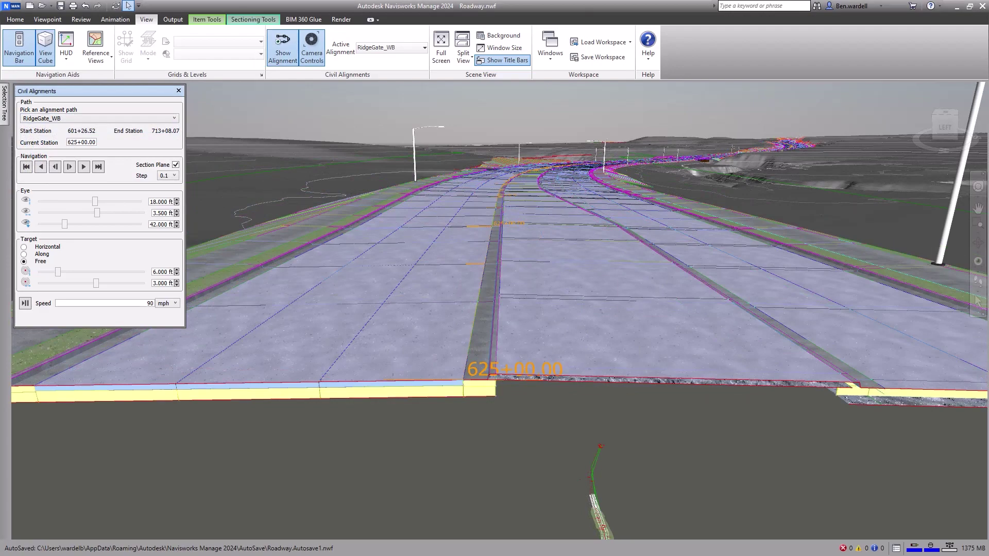
pyautogui.click(174, 118)
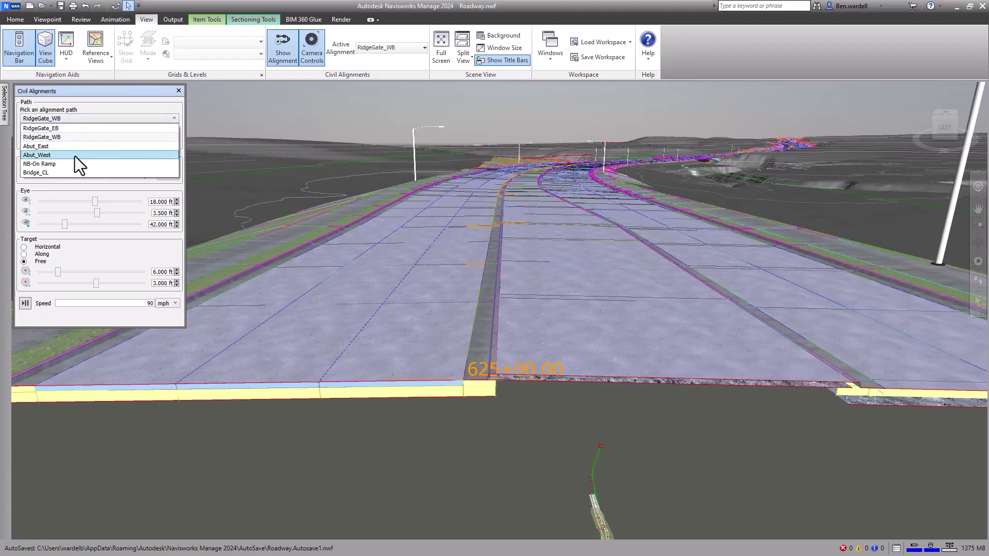
pyautogui.click(55, 164)
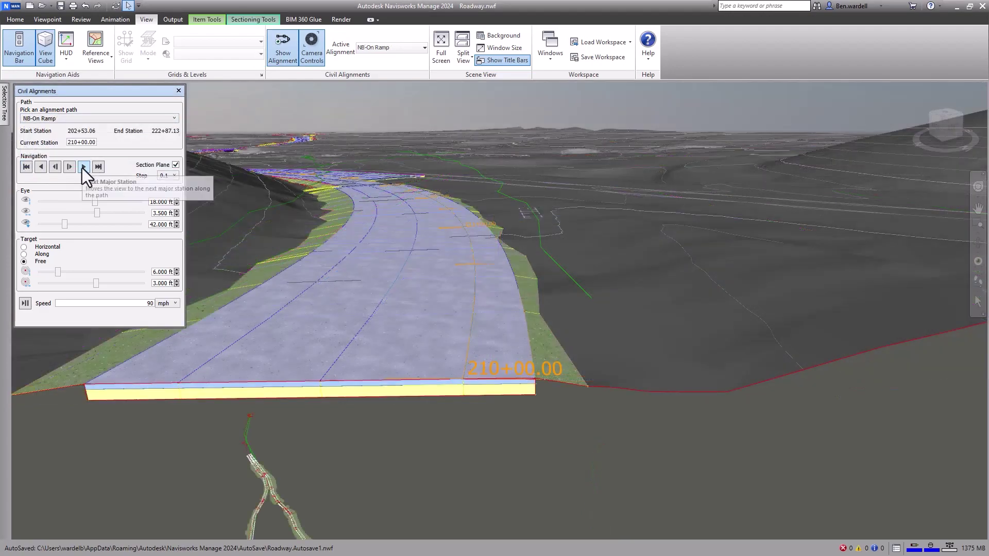
pyautogui.click(83, 167)
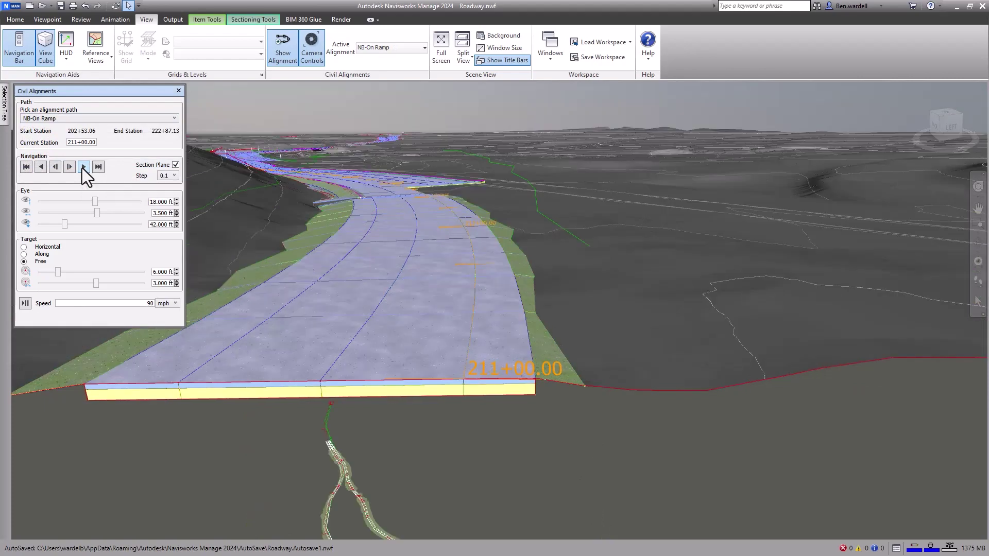
pyautogui.click(82, 167)
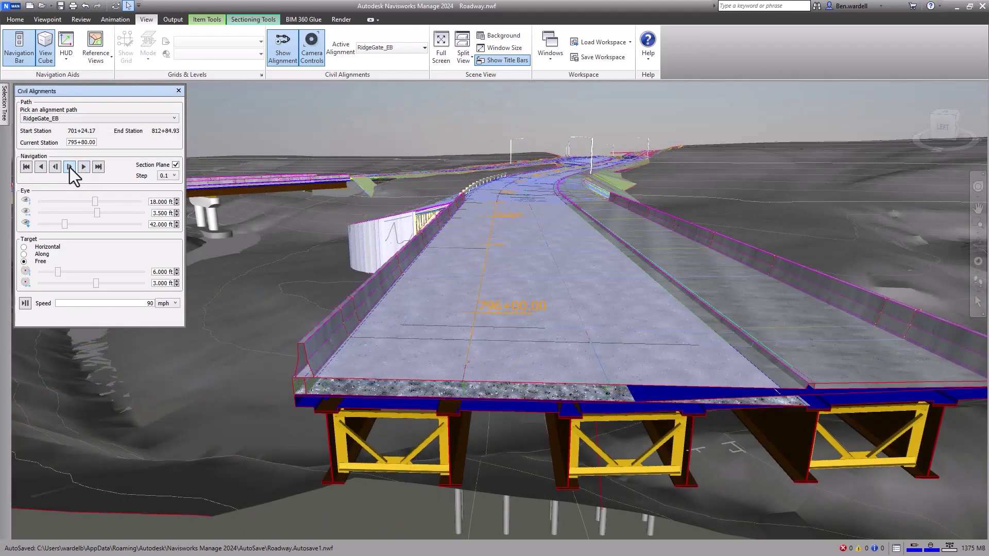
# Set eye height to 18.000 ft, adjust target height, turn off the section plane, advance to 796+00.00
pyautogui.moveTo(93, 200); pyautogui.dragTo(64, 228)
pyautogui.moveTo(58, 271)
pyautogui.mouseDown()
pyautogui.moveTo(72, 270)
pyautogui.moveTo(57, 272)
pyautogui.mouseUp()
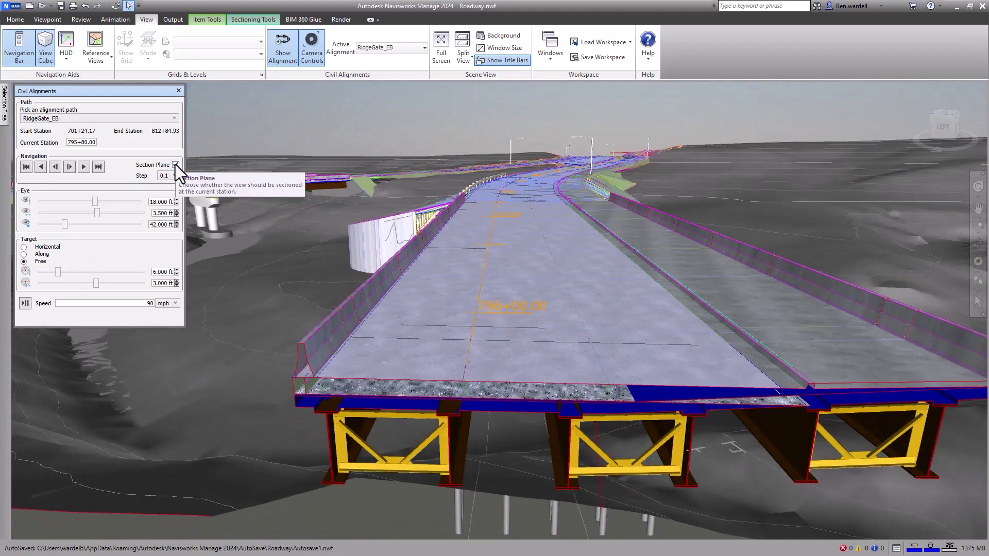
pyautogui.click(176, 165)
pyautogui.click(83, 167)
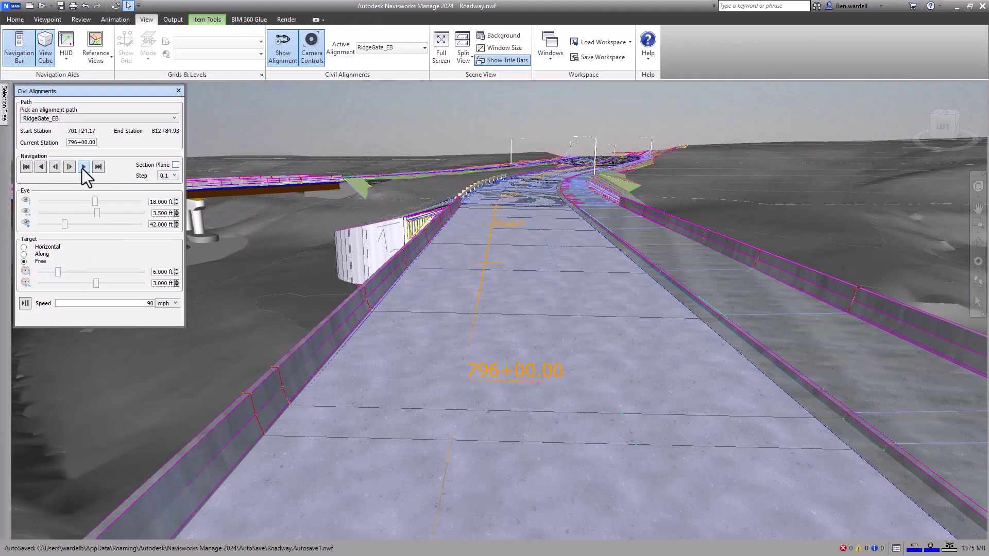